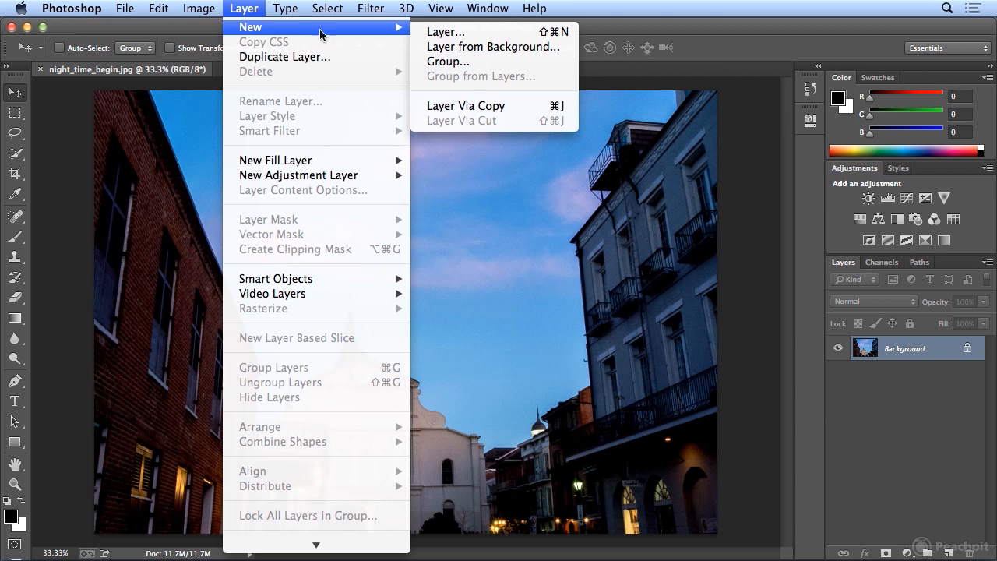
Add a new layer named "lightning 01" above the background and activate the Gradient tool
left_click(470, 33)
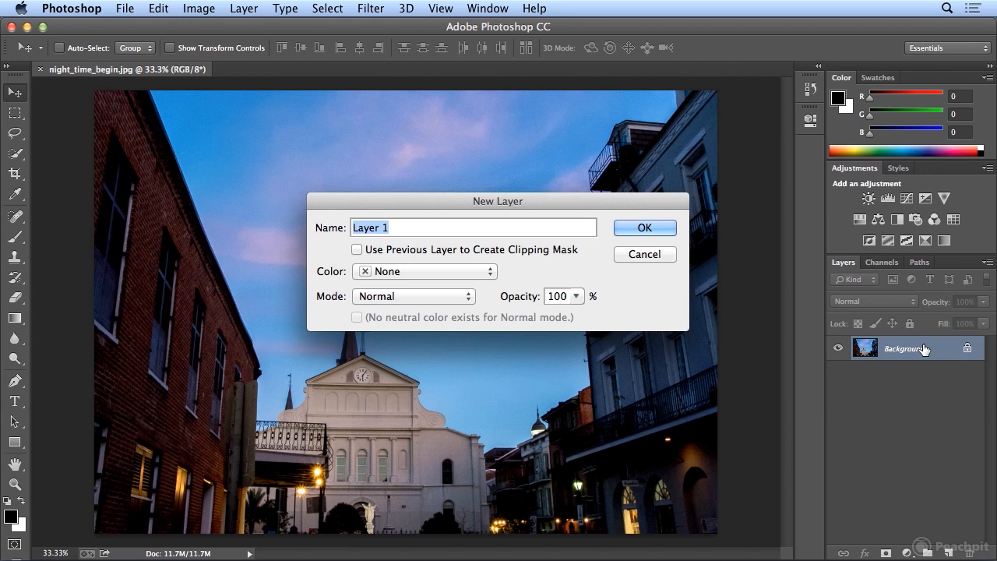
type("lightning 01")
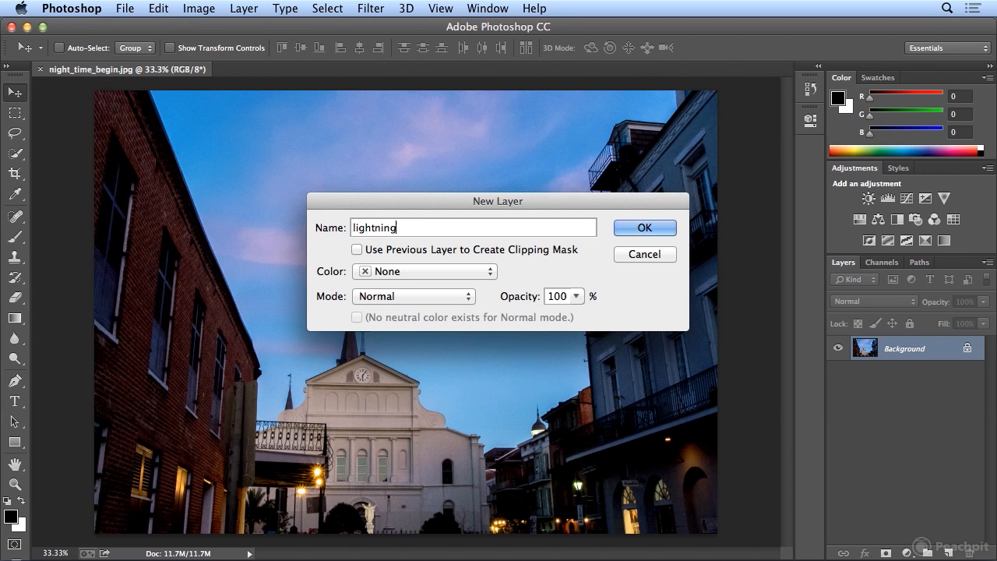
left_click(646, 228)
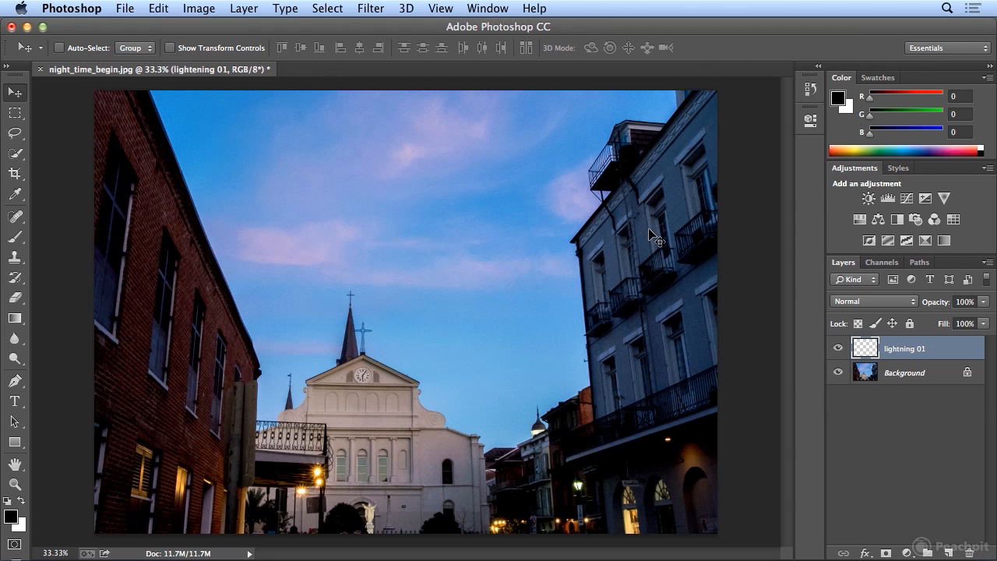
key("g")
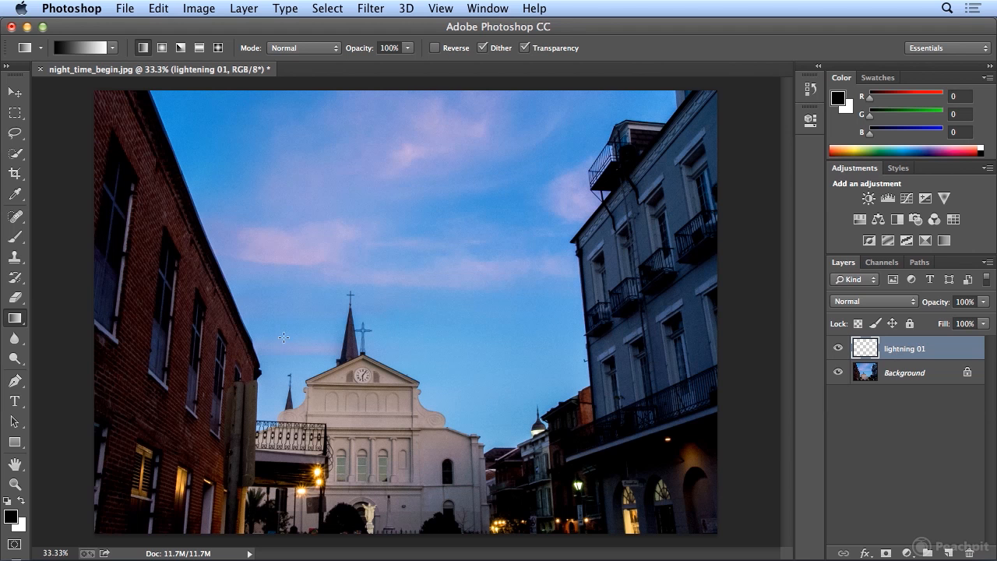
Try horizontal black-to-white gradients of different widths on the lightning 01 layer, starting from the canvas's left edge
left_click_drag(91, 321, 281, 324)
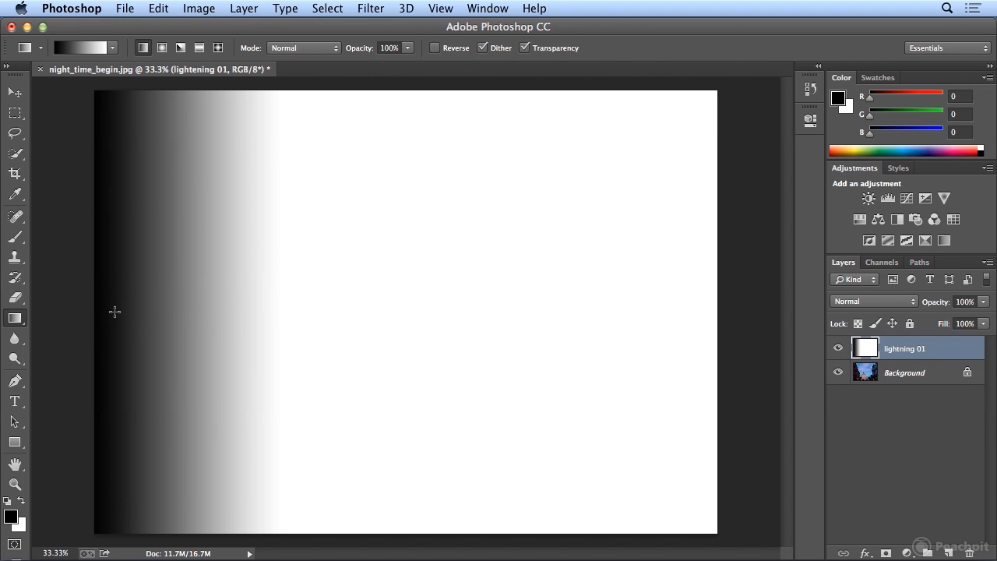
left_click_drag(72, 308, 608, 301)
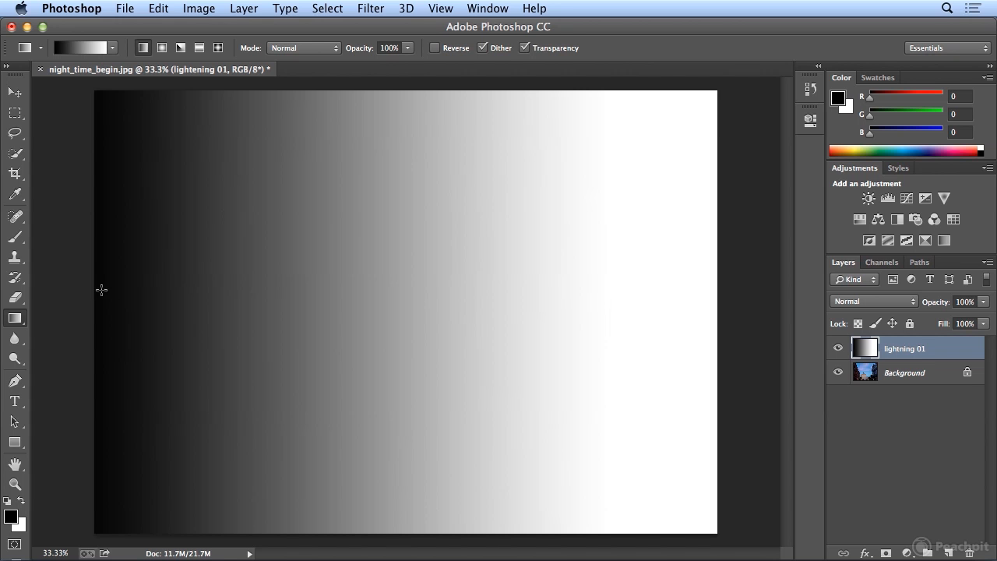
left_click_drag(101, 290, 277, 291)
left_click_drag(102, 294, 270, 294)
Undo all the trial gradients on the lightning 01 layer
left_click(158, 8)
left_click(168, 57)
left_click(158, 8)
left_click(167, 57)
left_click(158, 8)
left_click(168, 58)
left_click(158, 8)
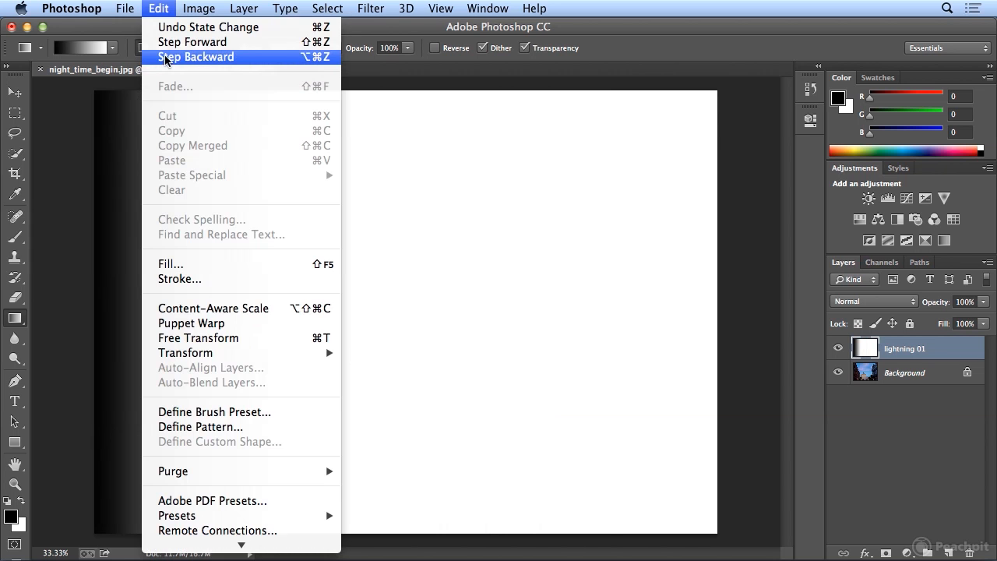
left_click(167, 57)
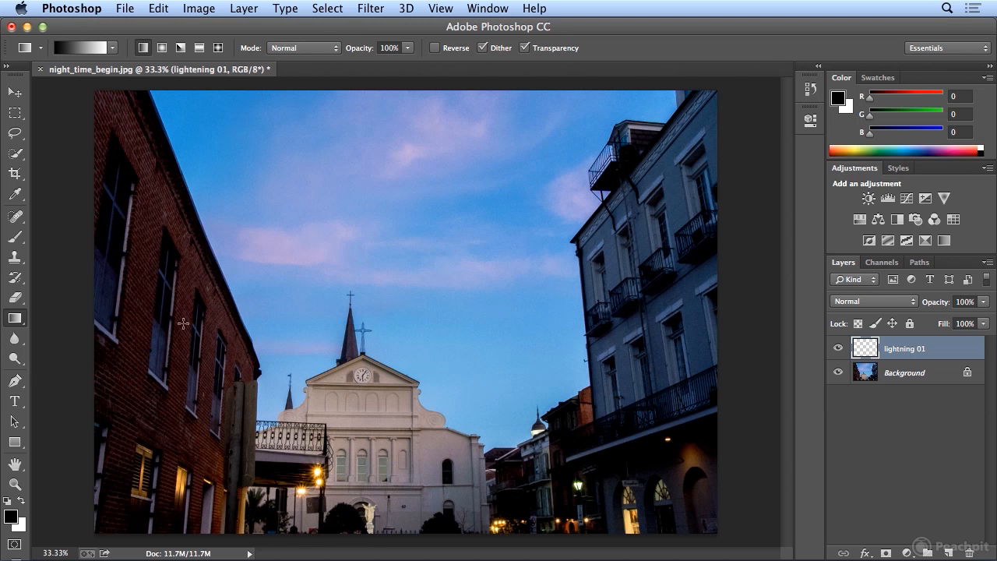
Draw a black-to-white gradient across about the left quarter of the canvas and apply the Difference Clouds filter
left_click_drag(92, 324, 243, 327)
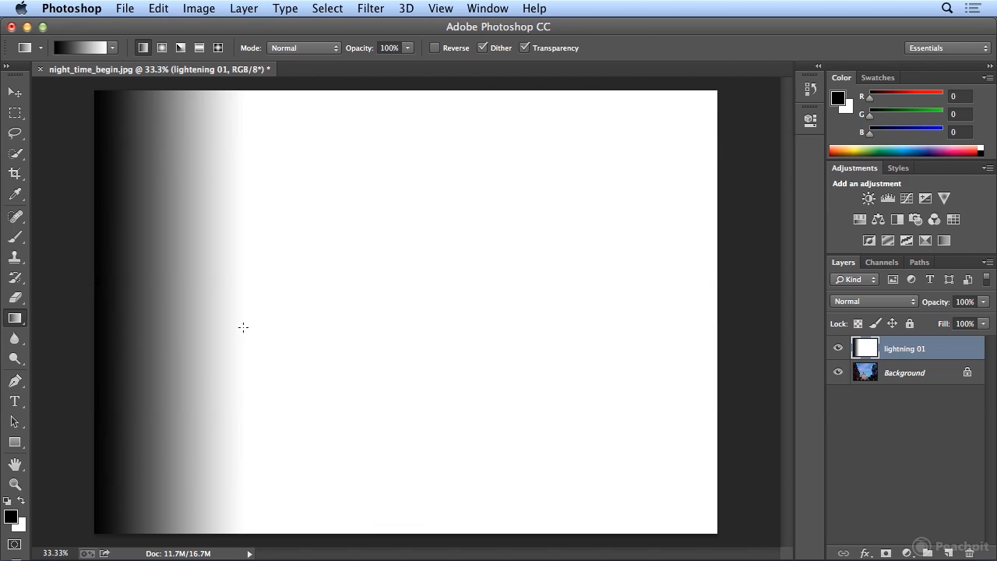
left_click(363, 8)
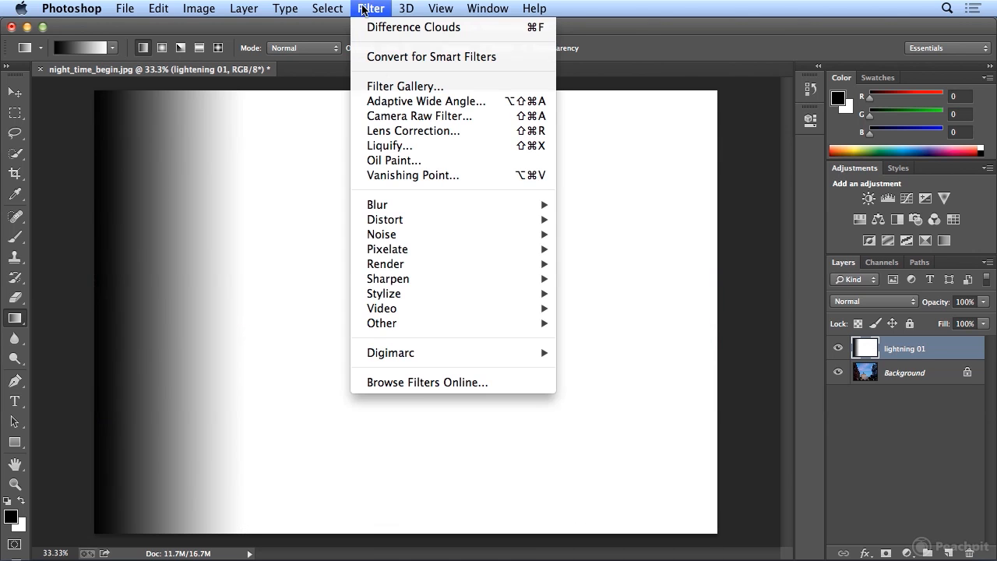
mouse_move(451, 262)
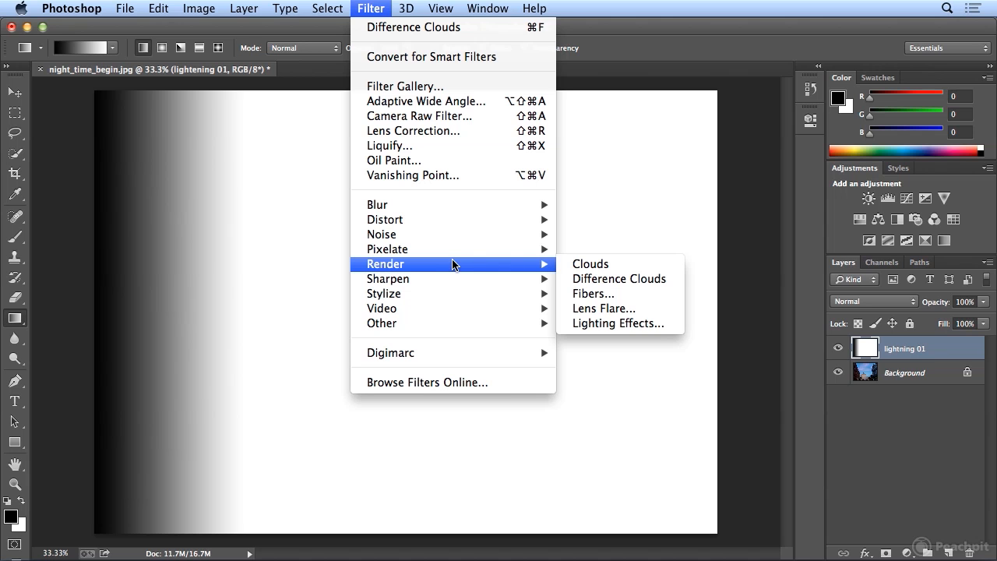
left_click(651, 284)
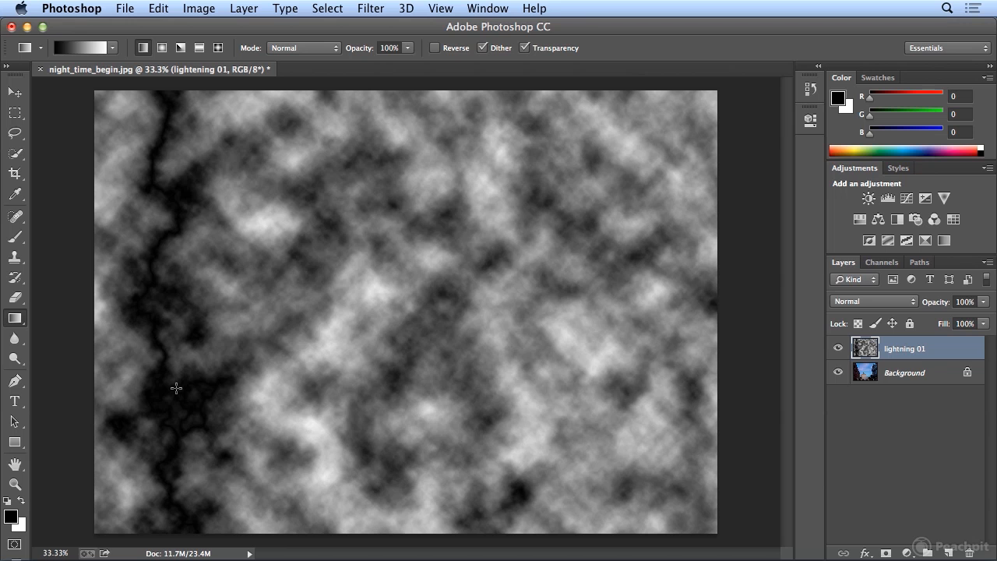
Invert the cloud texture on the lightning 01 layer
left_click(198, 7)
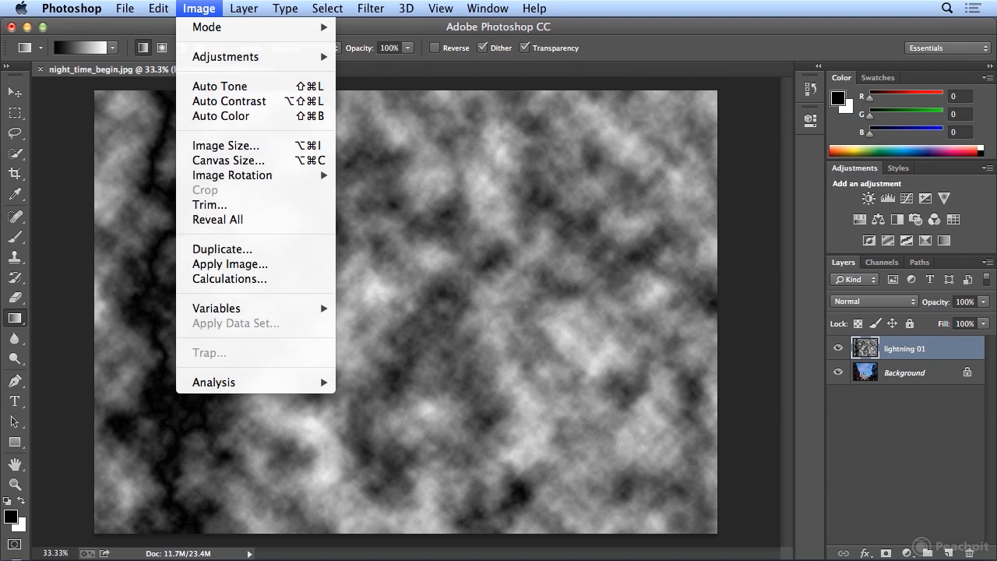
mouse_move(199, 61)
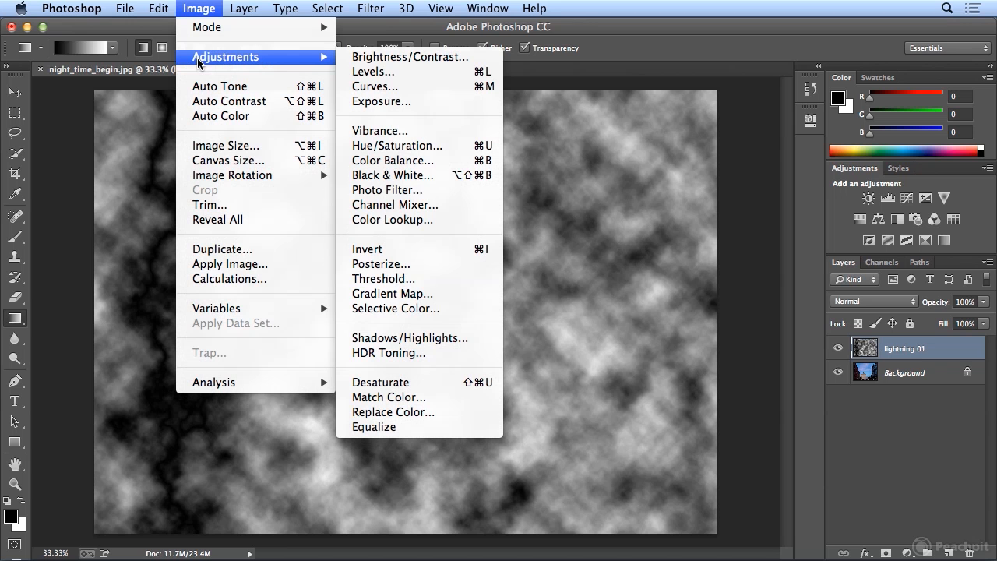
left_click(442, 249)
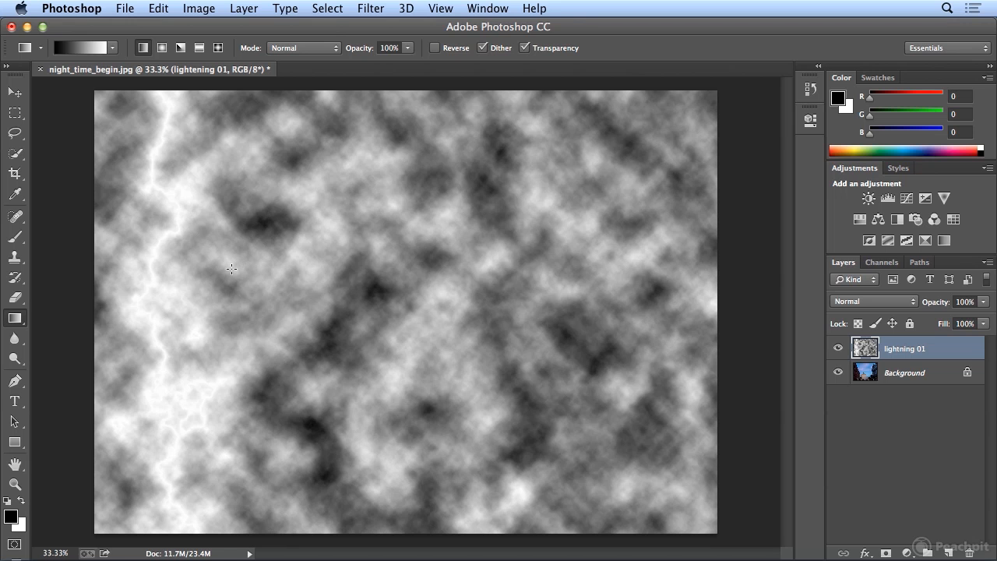
Start a Levels adjustment on the inverted clouds and raise the shadow input level to 225
left_click(199, 8)
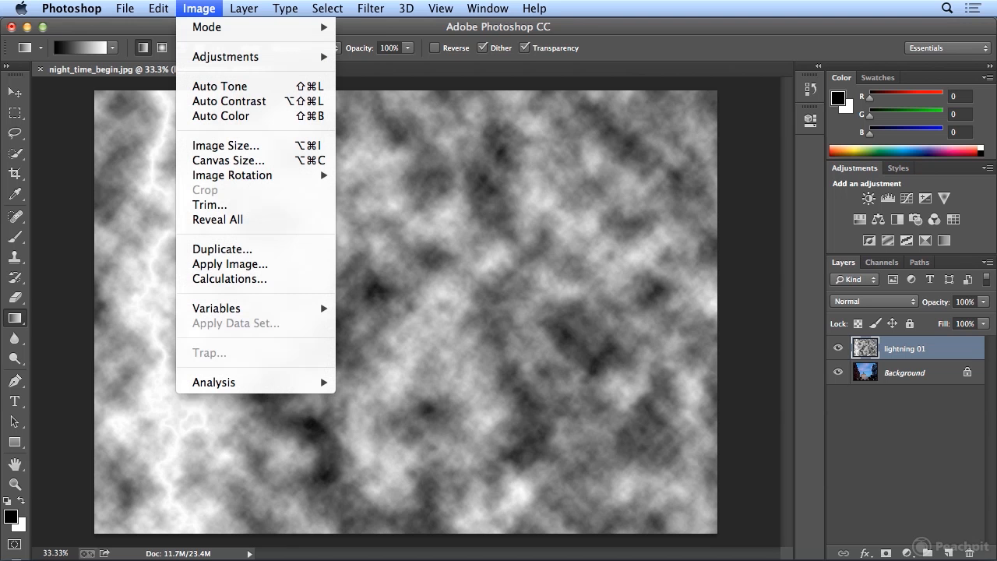
mouse_move(208, 57)
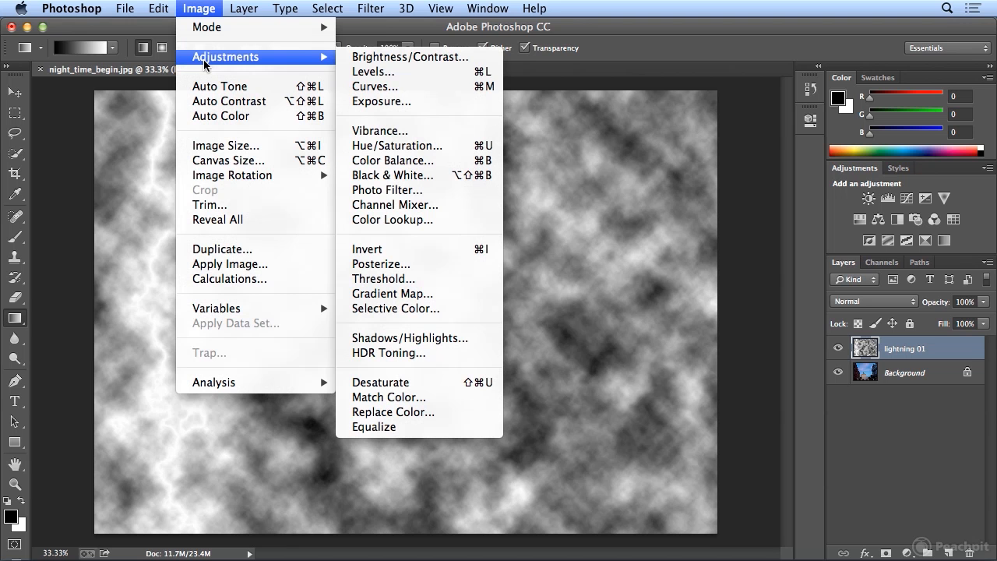
left_click(491, 74)
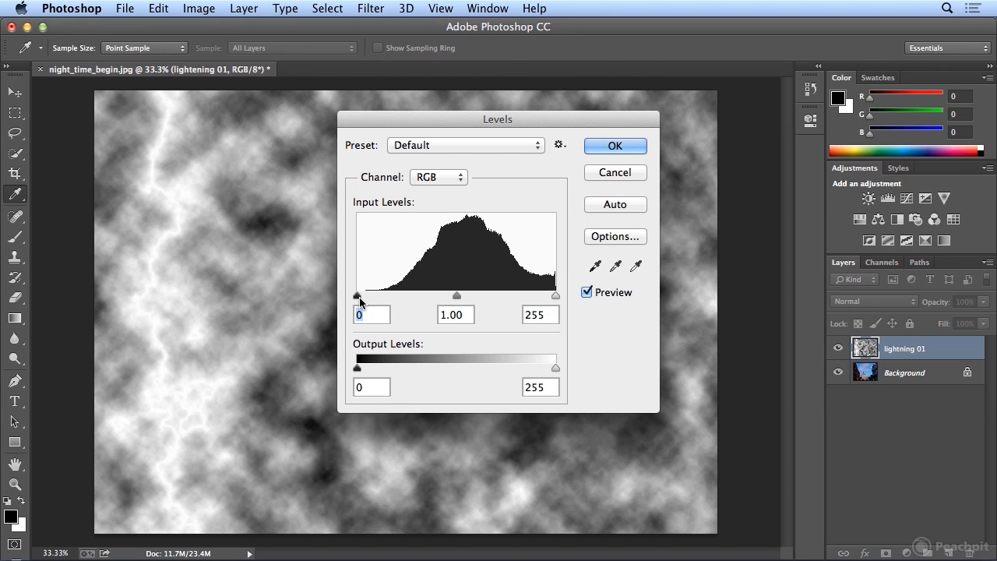
left_click_drag(359, 296, 533, 302)
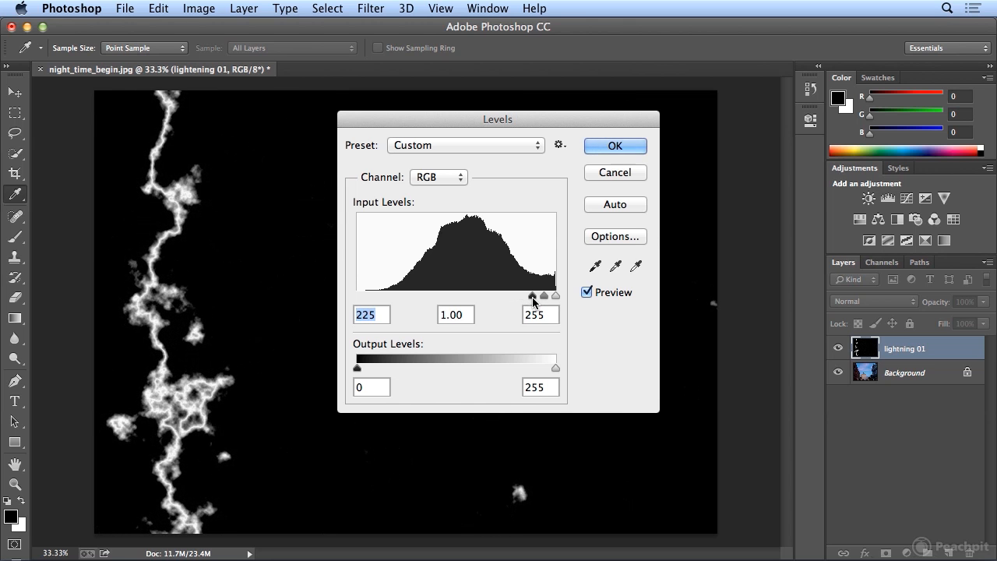
left_click_drag(466, 112, 716, 92)
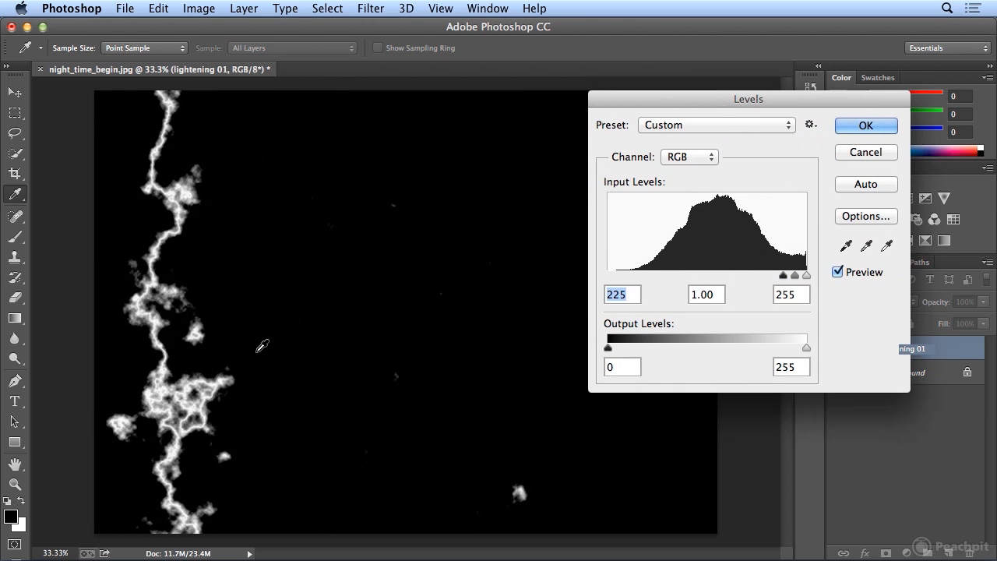
left_click_drag(708, 105, 563, 110)
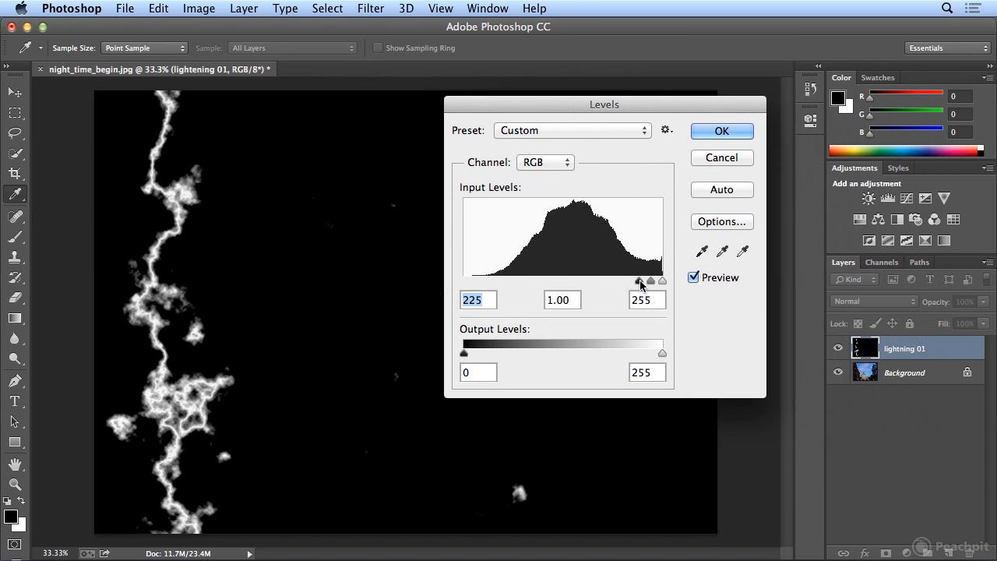
Set the Levels shadow input to 214 and the midtone to 0.38, and apply the adjustment
mouse_move(640, 281)
left_mouse_down()
mouse_move(612, 281)
mouse_move(652, 284)
left_mouse_up()
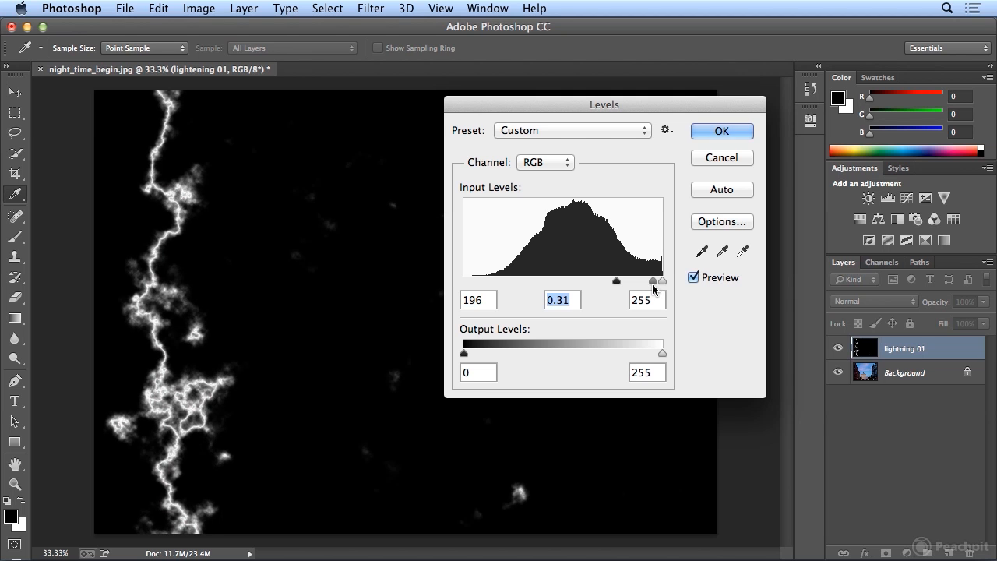
left_click_drag(616, 282, 623, 285)
left_click(496, 300)
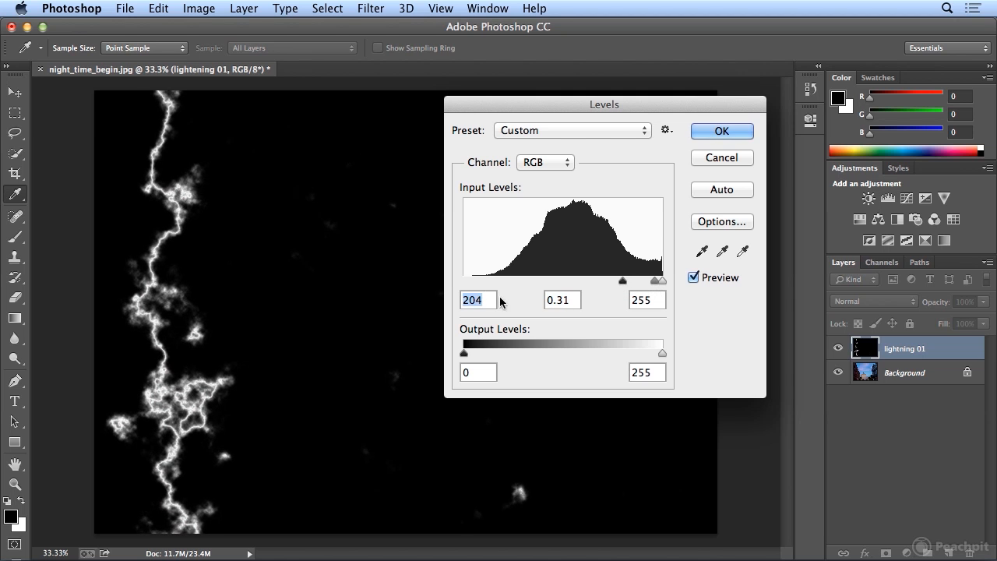
left_click_drag(654, 281, 631, 282)
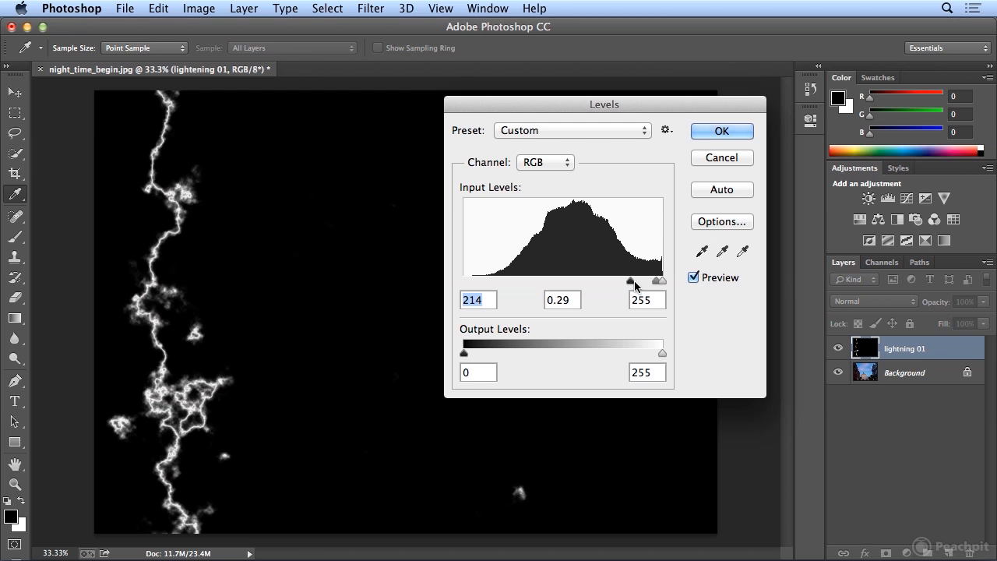
left_click_drag(653, 281, 654, 286)
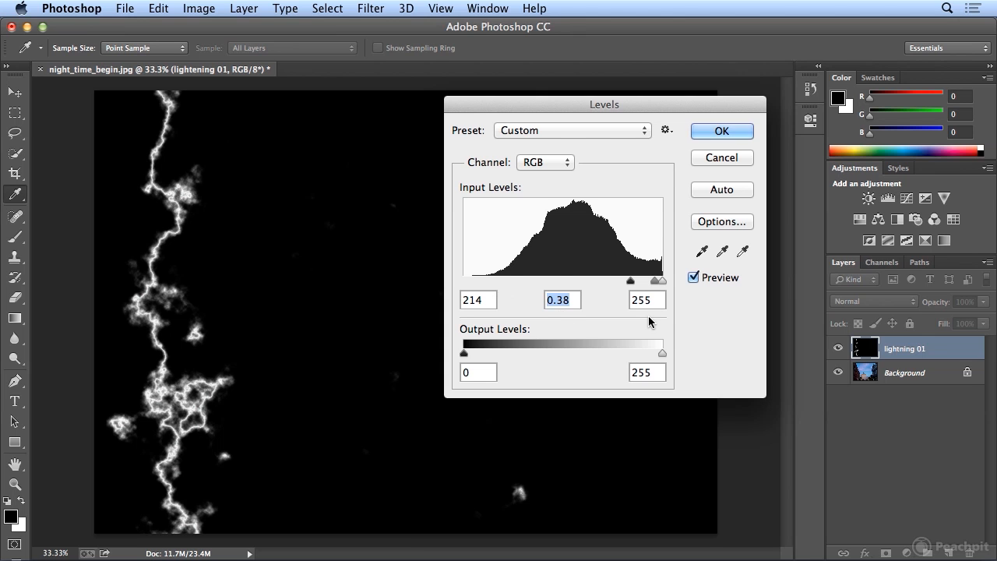
left_click(718, 132)
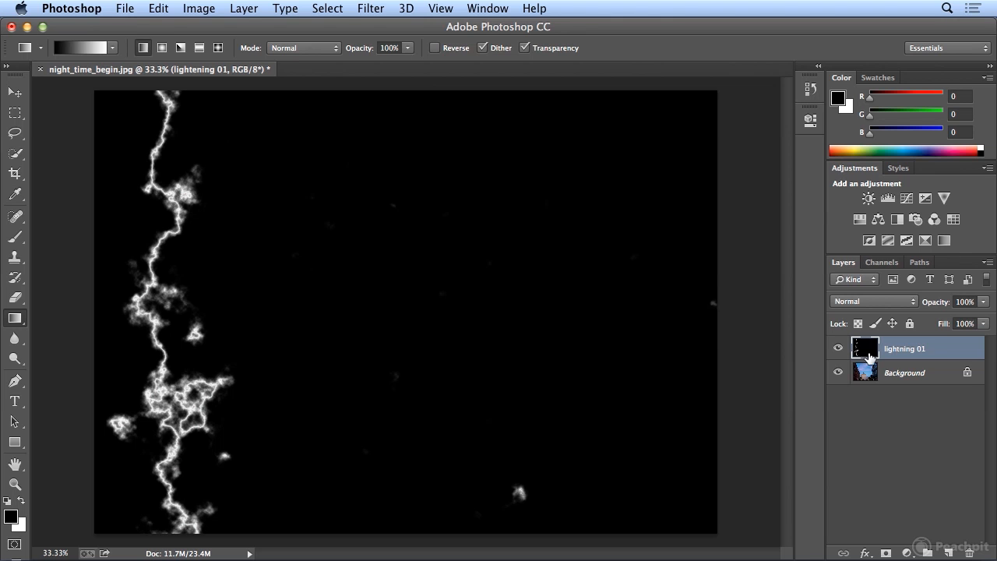
Try the Lighten blend mode on the lightning 01 layer and return it to Normal
left_click(867, 305)
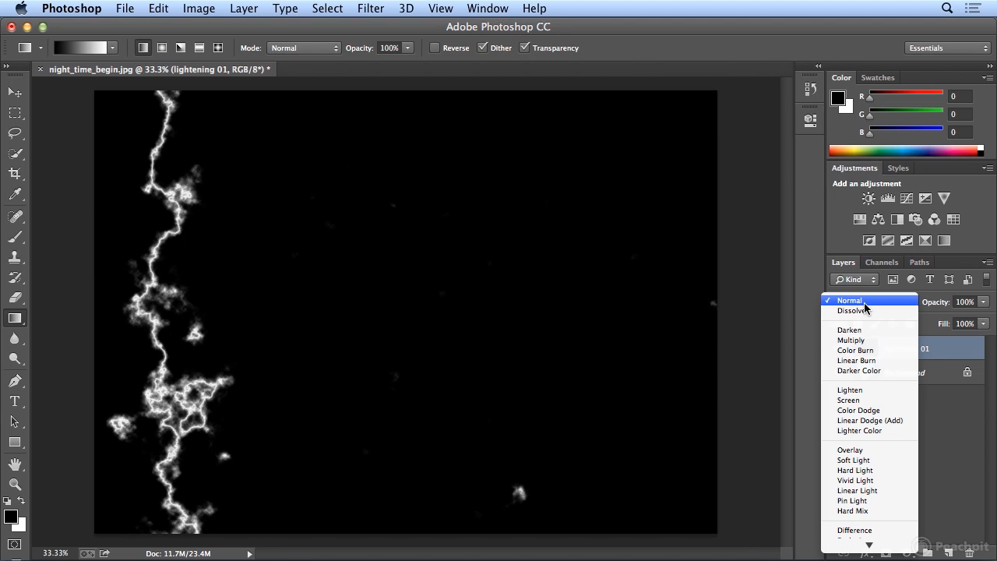
left_click(870, 391)
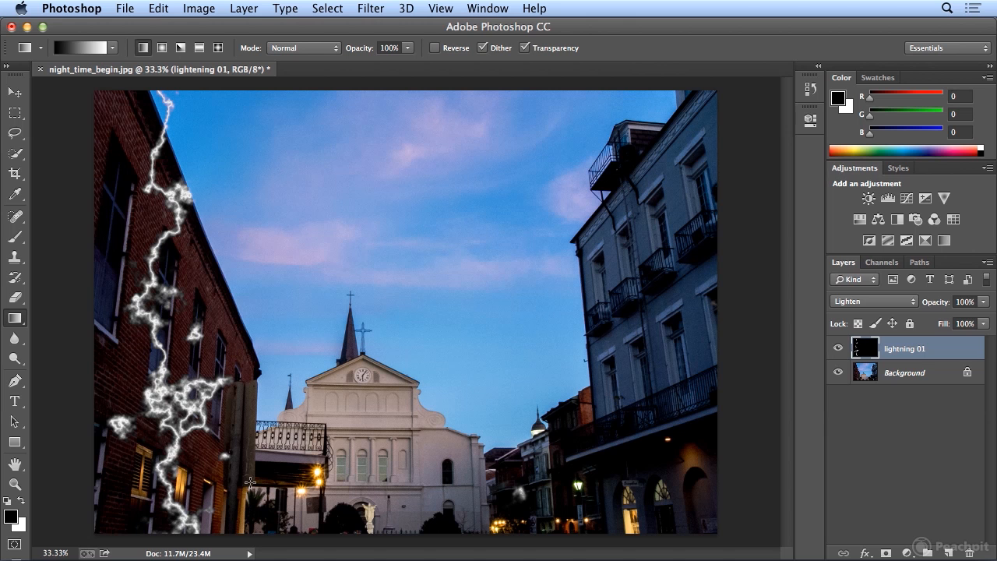
left_click(879, 302)
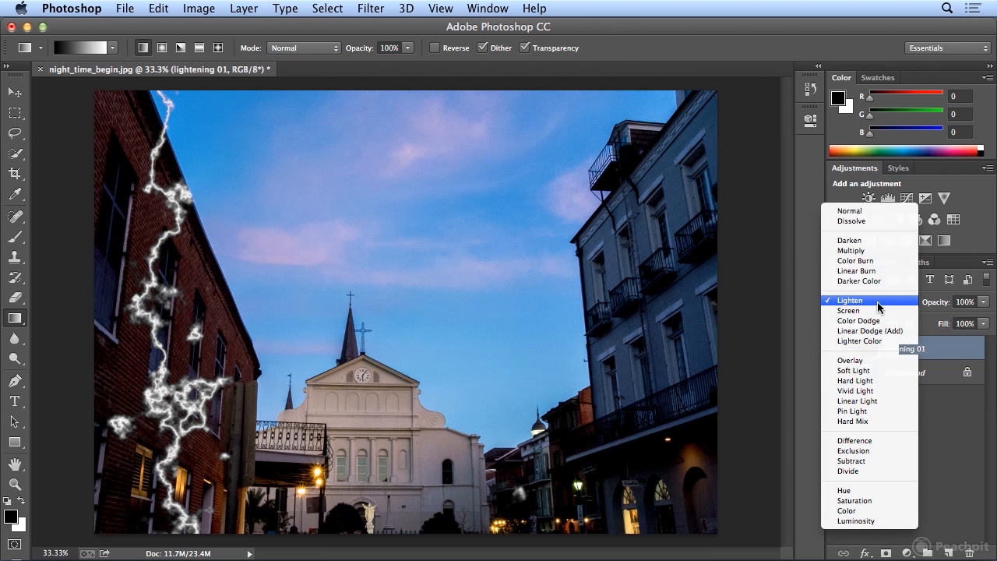
left_click(872, 211)
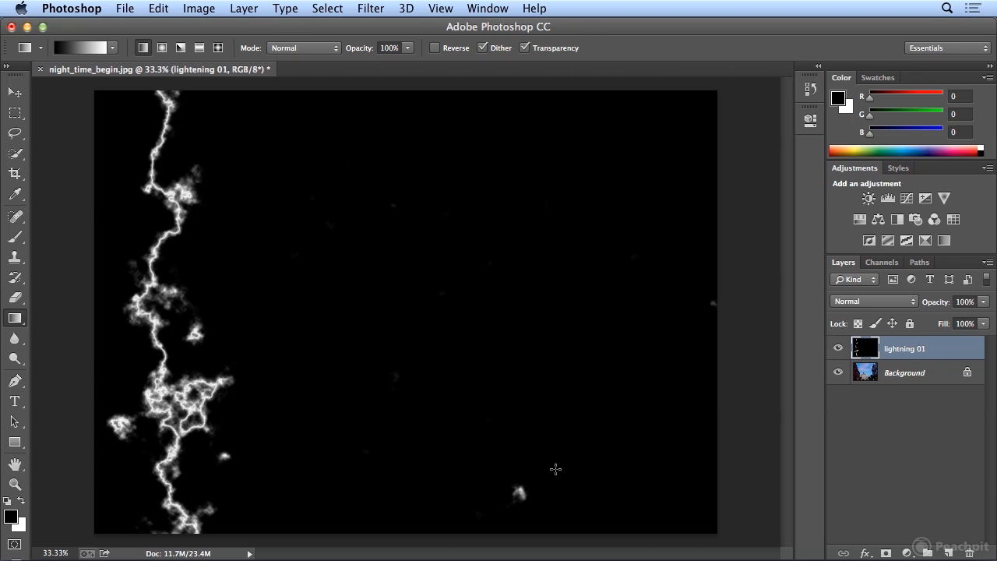
Paint out the stray cloud specks around the bolt in black with a soft 81 px brush at 0% hardness
left_click(14, 236)
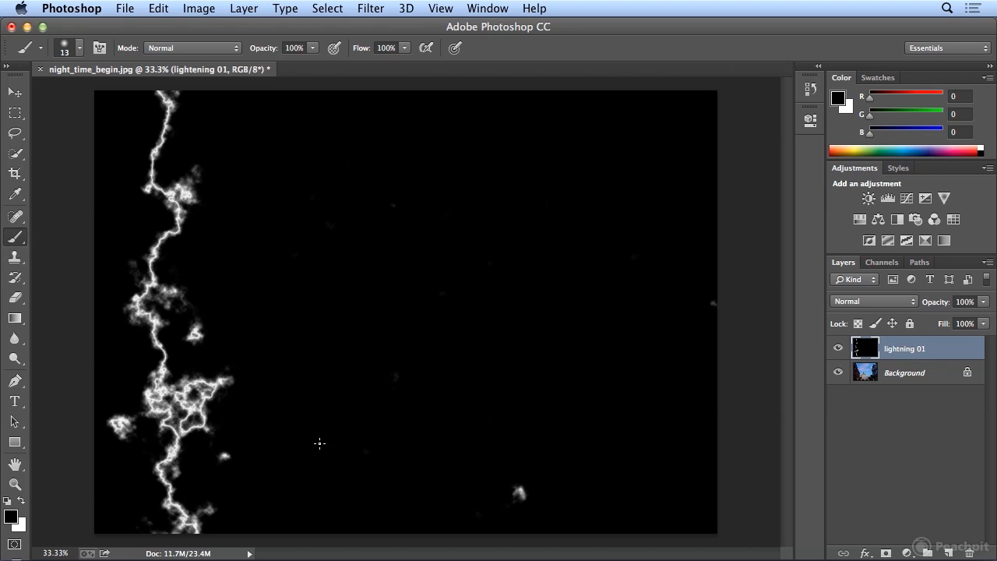
left_click(78, 47)
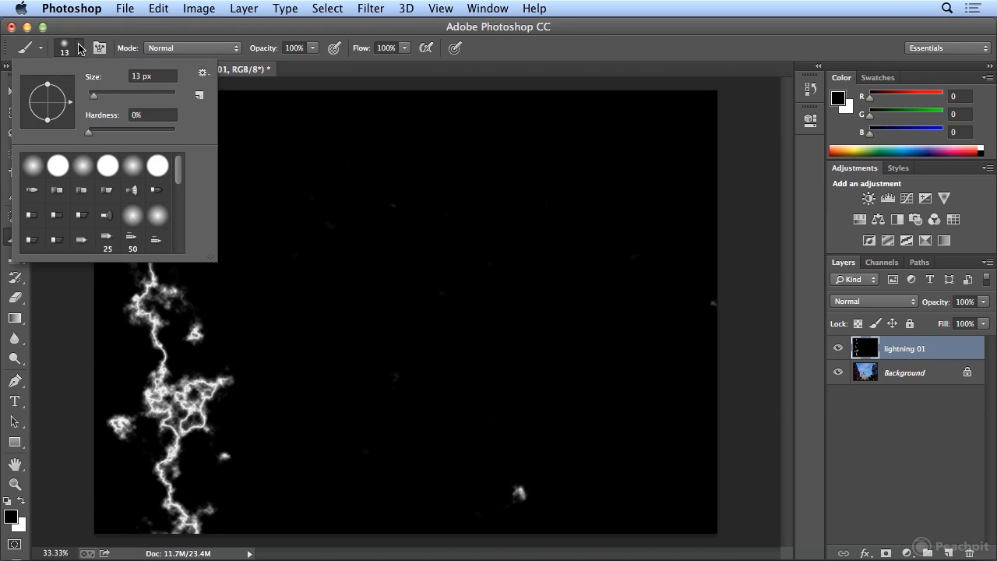
left_click_drag(90, 96, 129, 99)
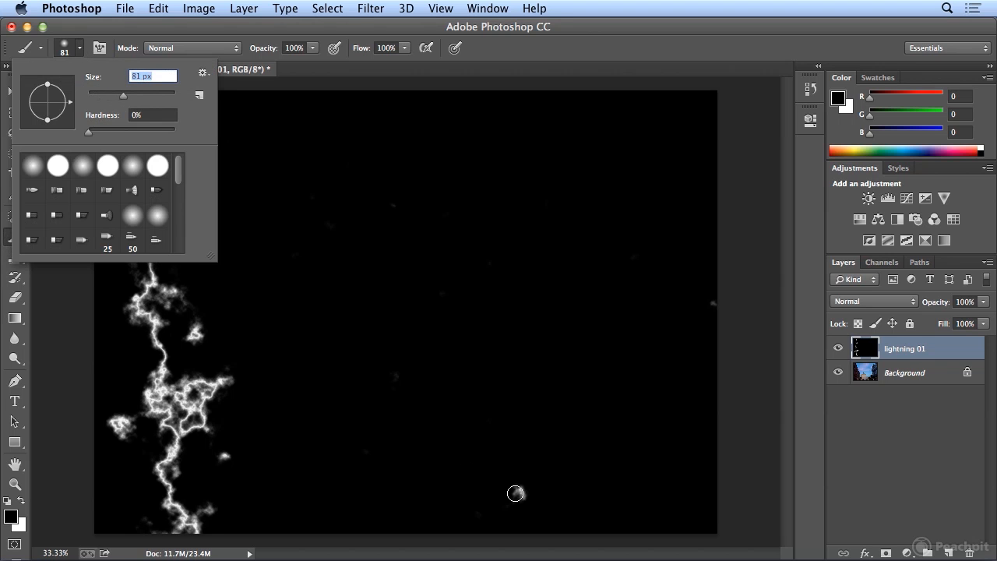
mouse_move(515, 493)
left_mouse_down()
mouse_move(524, 494)
mouse_move(510, 491)
left_mouse_up()
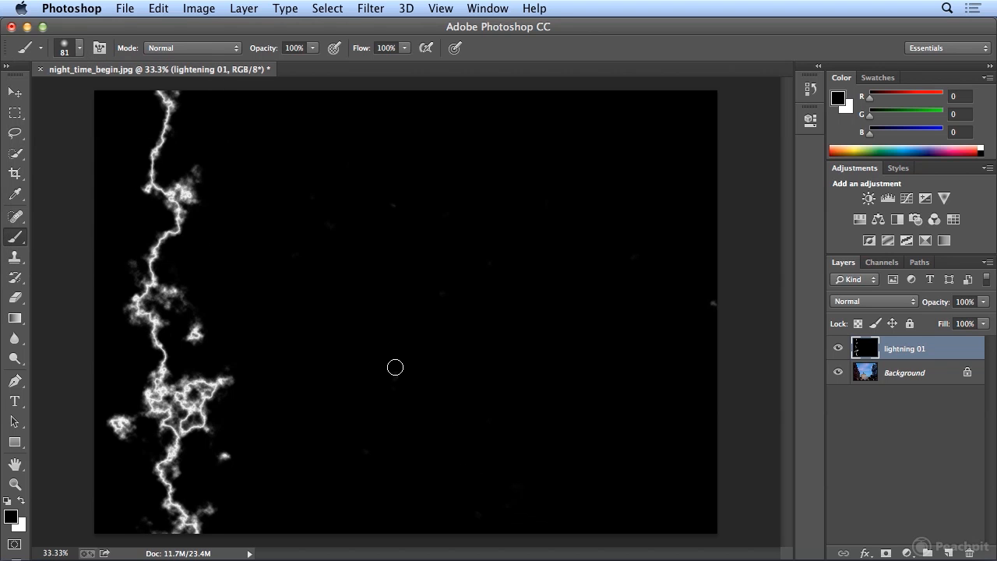
left_click_drag(700, 303, 721, 298)
left_click_drag(201, 312, 191, 347)
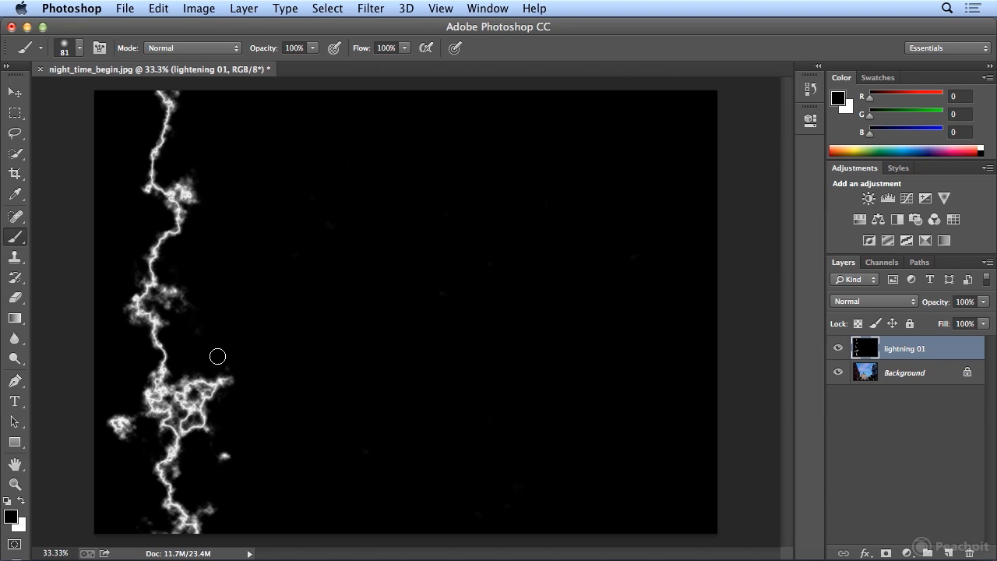
left_click_drag(238, 449, 216, 465)
mouse_move(118, 436)
left_mouse_down()
mouse_move(112, 413)
mouse_move(106, 427)
mouse_move(124, 413)
mouse_move(123, 445)
left_mouse_up()
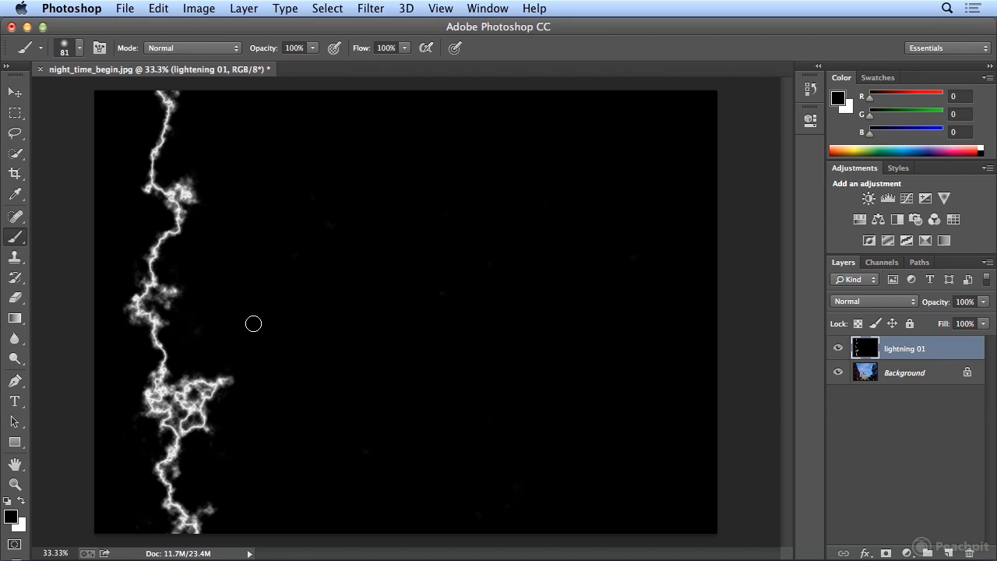
Set the blend mode of the lightning 01 layer to Lighten
left_click(845, 303)
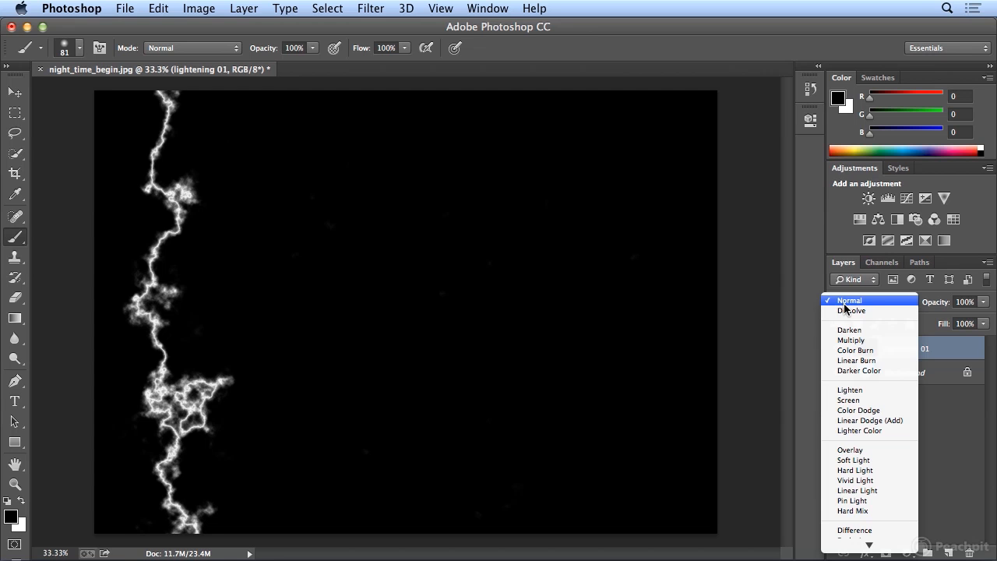
left_click(863, 389)
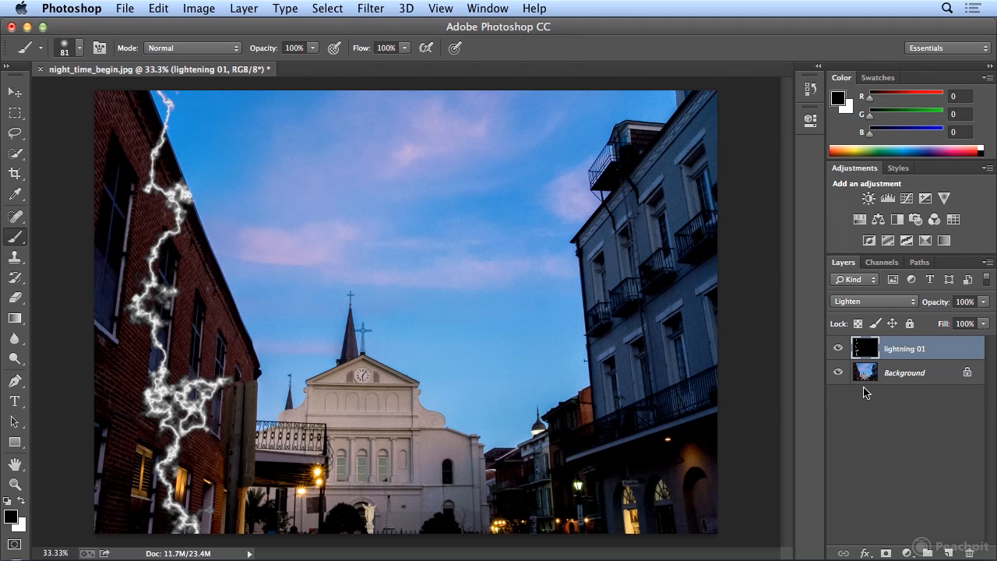
left_click(861, 300)
left_click(871, 304)
Start Free Transform on the lightning 01 layer and move the bolt into the sky, ending above the church's small left spire
left_click(16, 95)
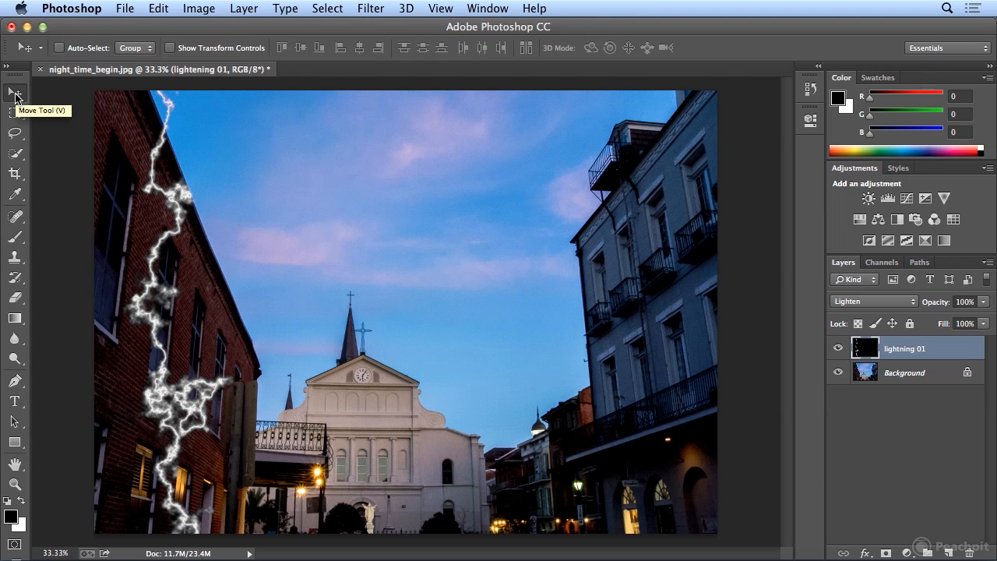
left_click(153, 7)
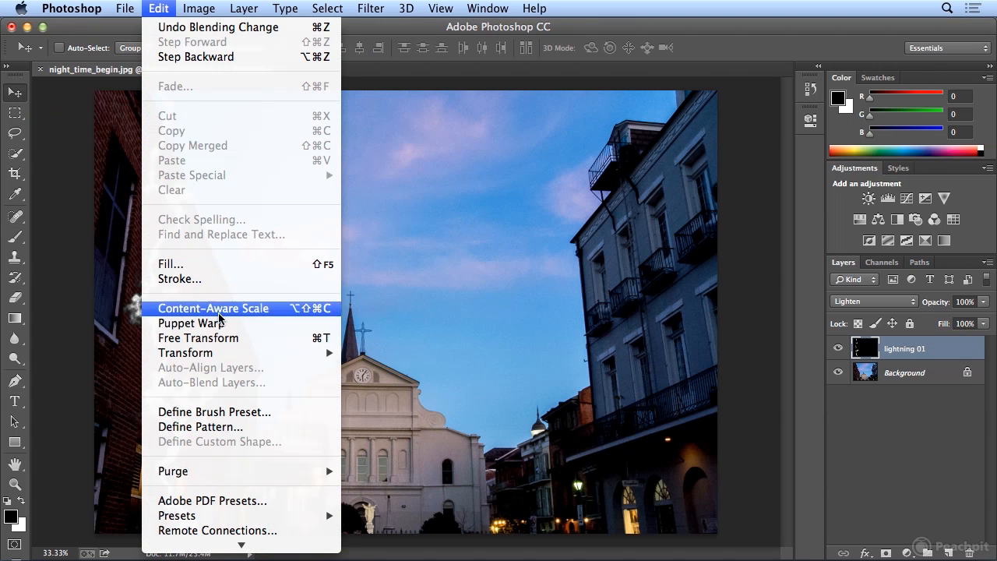
left_click(219, 343)
left_click_drag(201, 403, 279, 255)
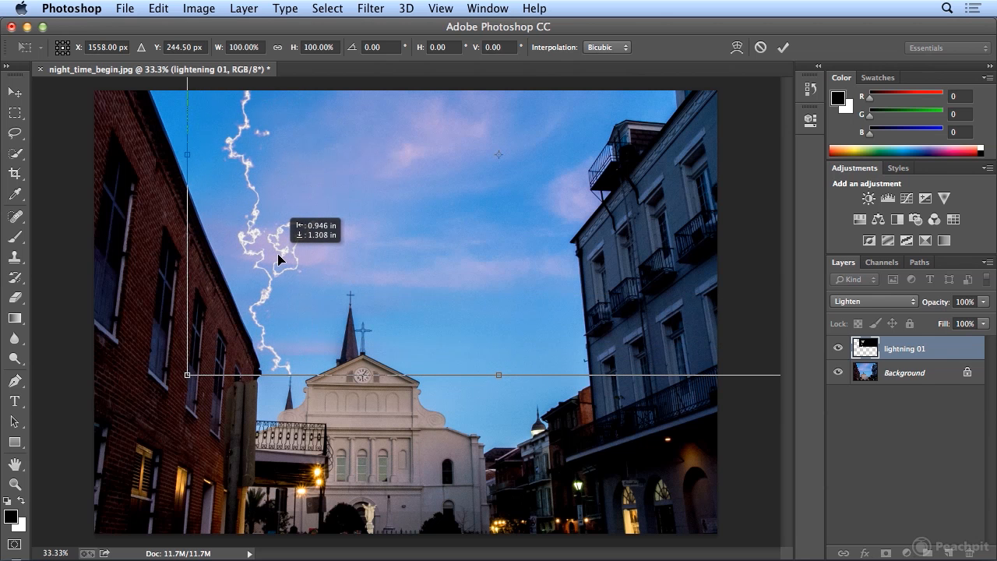
left_click_drag(279, 260, 278, 259)
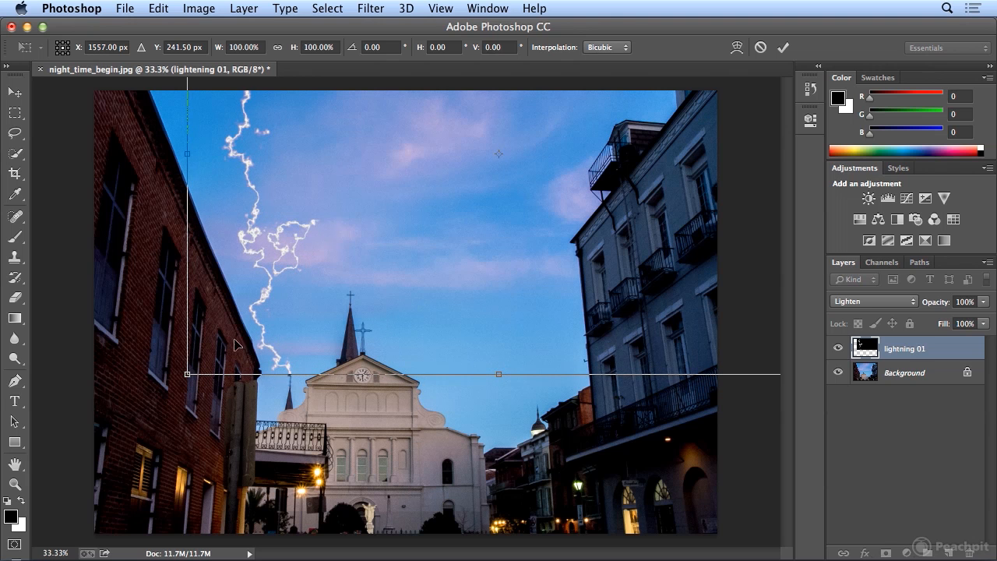
Scale the bolt to about 103% by 104%, rotate it about -8°, align its lower end with the small left spire, and apply the transform
left_click_drag(187, 375, 157, 413)
left_click_drag(228, 352, 253, 312)
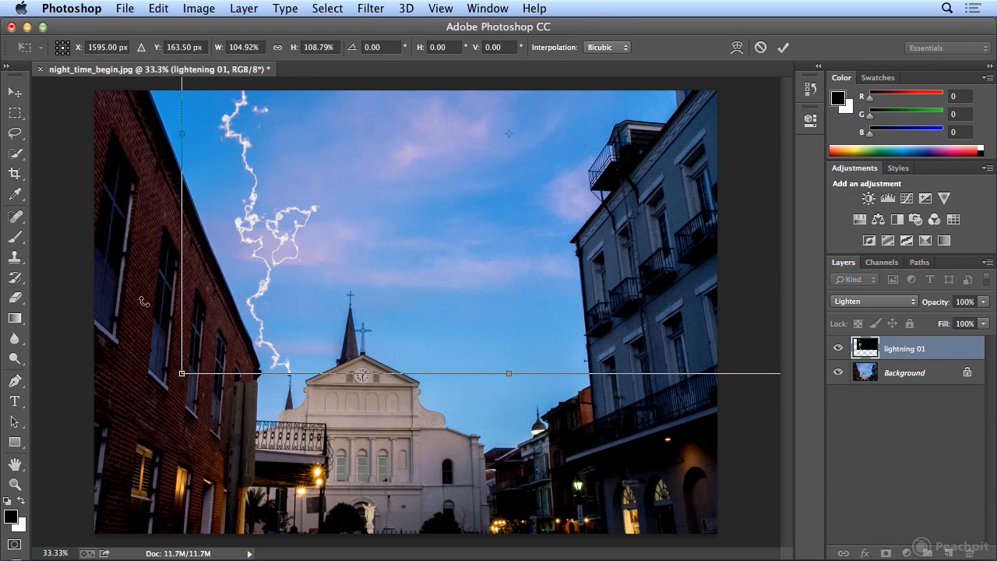
left_click_drag(143, 306, 223, 398)
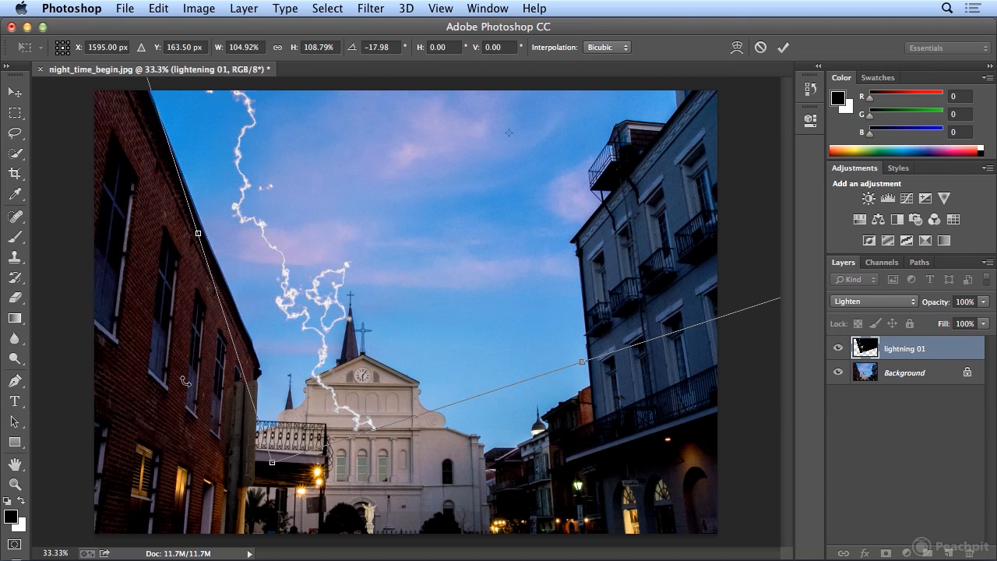
left_click_drag(321, 339, 234, 283)
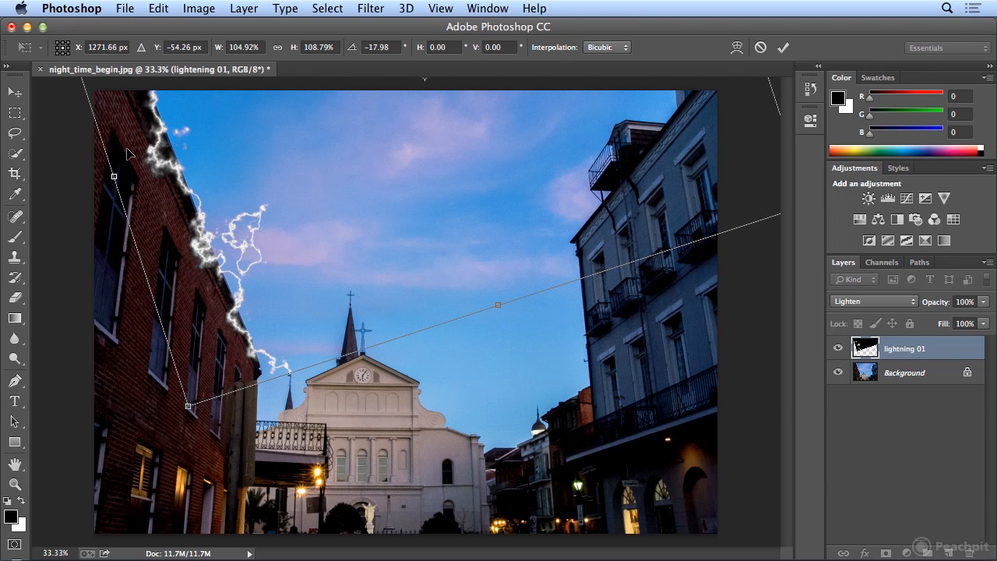
left_click_drag(120, 249, 113, 209)
left_click_drag(202, 235, 230, 262)
left_click_drag(187, 396, 182, 337)
left_click_drag(254, 253, 261, 277)
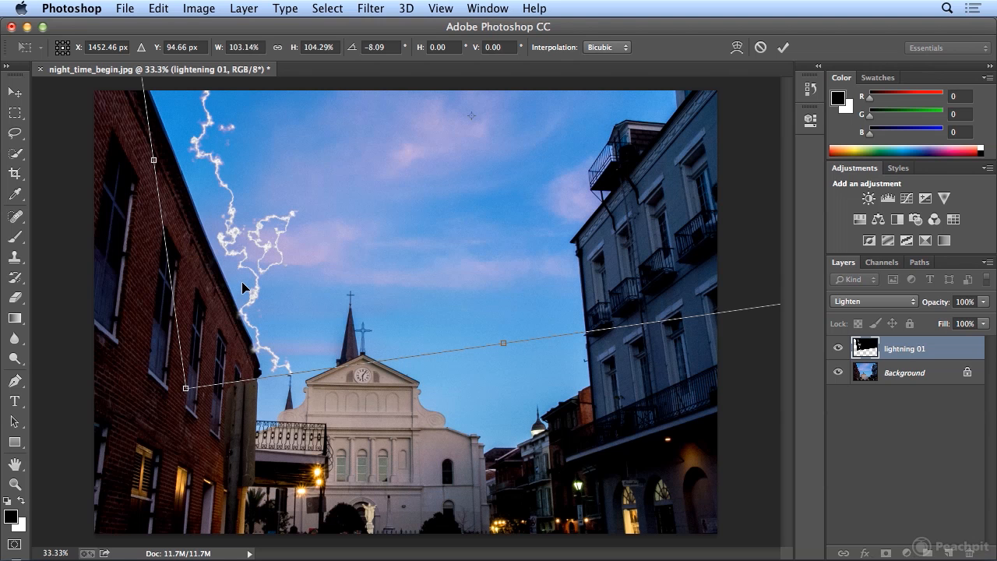
key("Return")
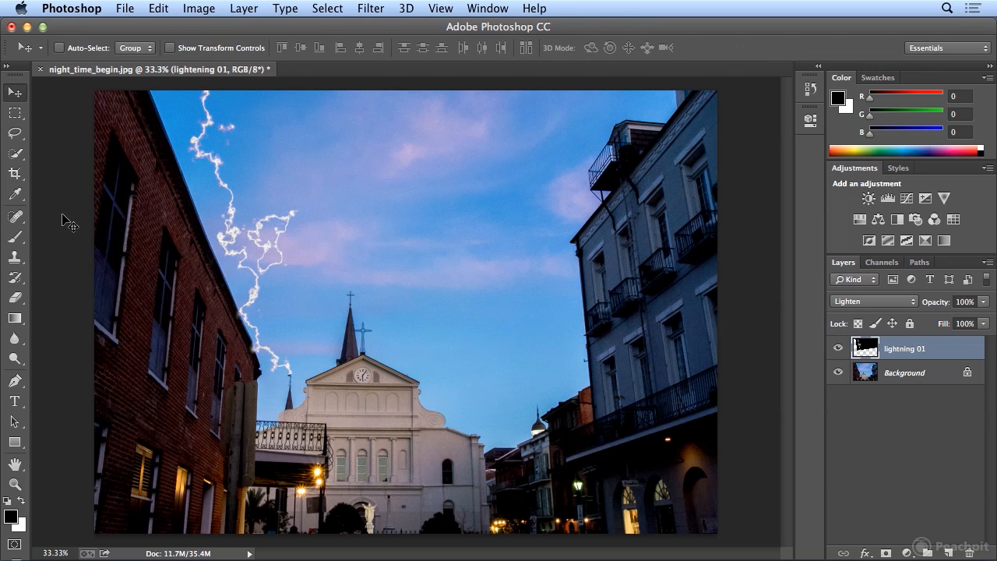
Switch back to the Brush tool and set the soft brush size to 37 px
left_click(15, 237)
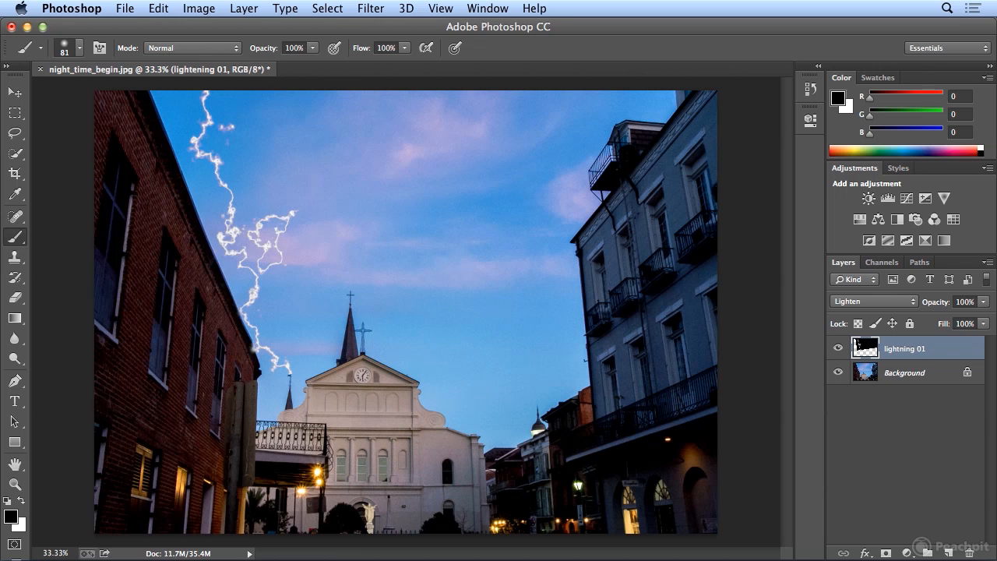
left_click(158, 8)
left_click(164, 28)
left_click(79, 49)
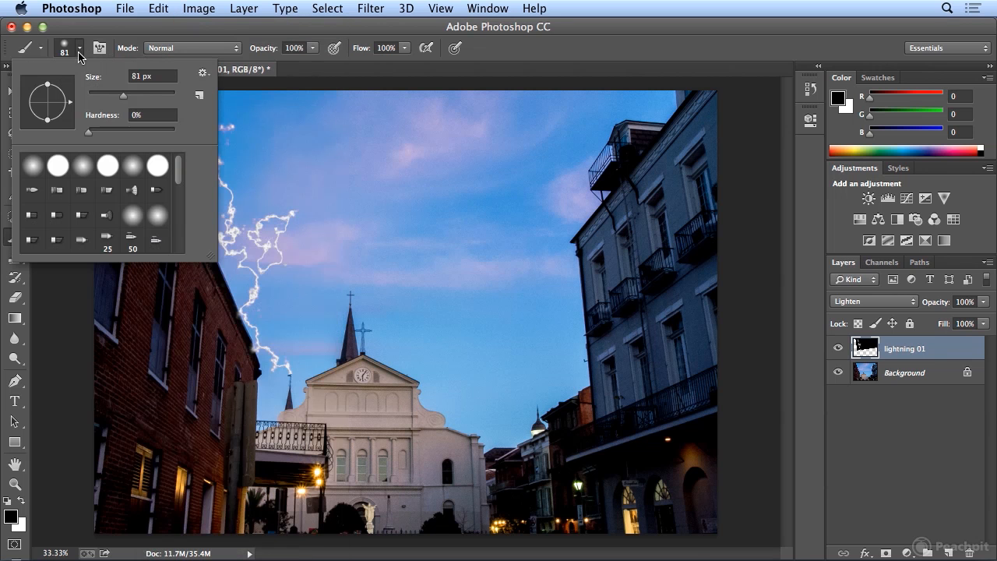
left_click_drag(108, 94, 103, 94)
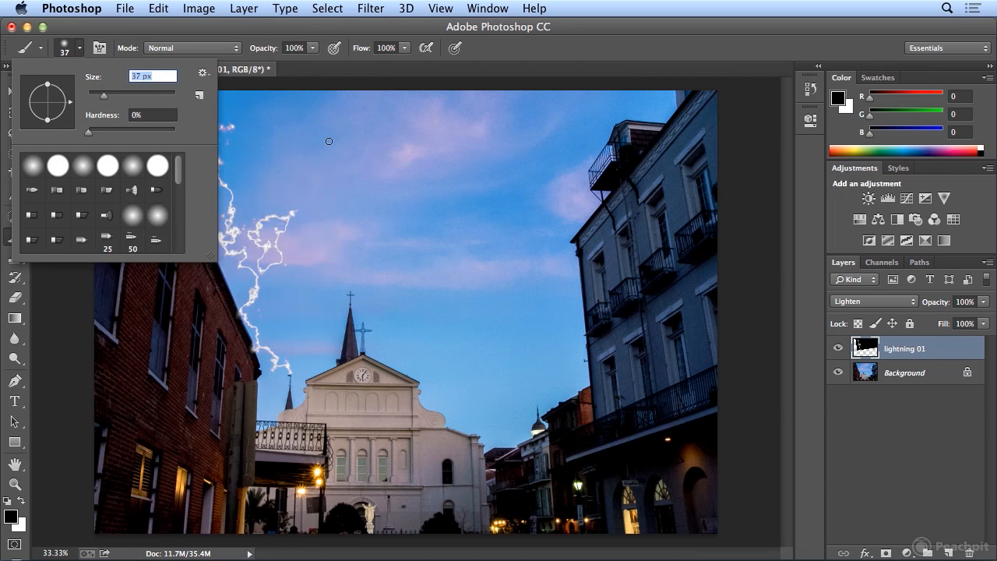
left_click(582, 54)
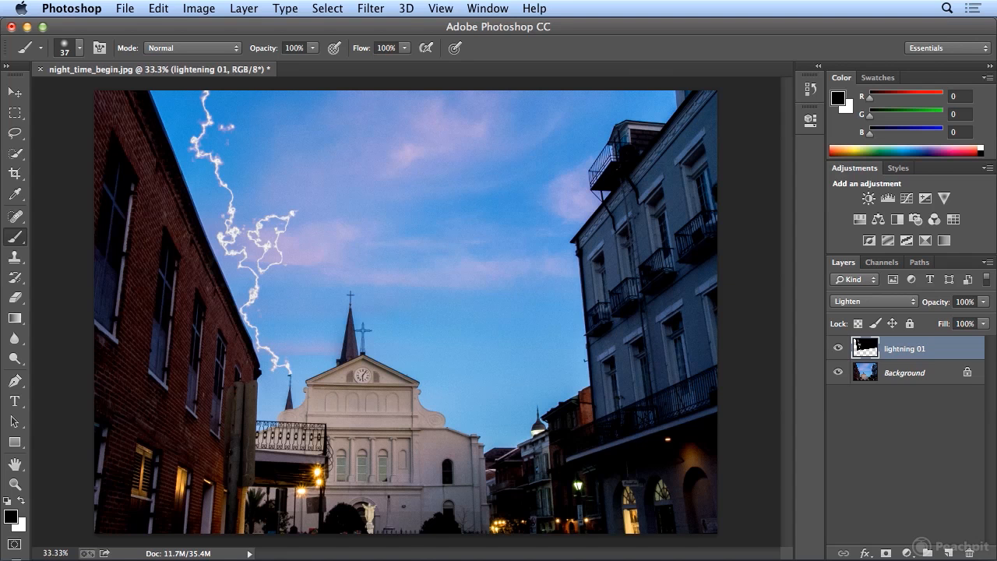
Create a new layer named lightning 02
left_click(244, 8)
mouse_move(239, 29)
left_click(479, 32)
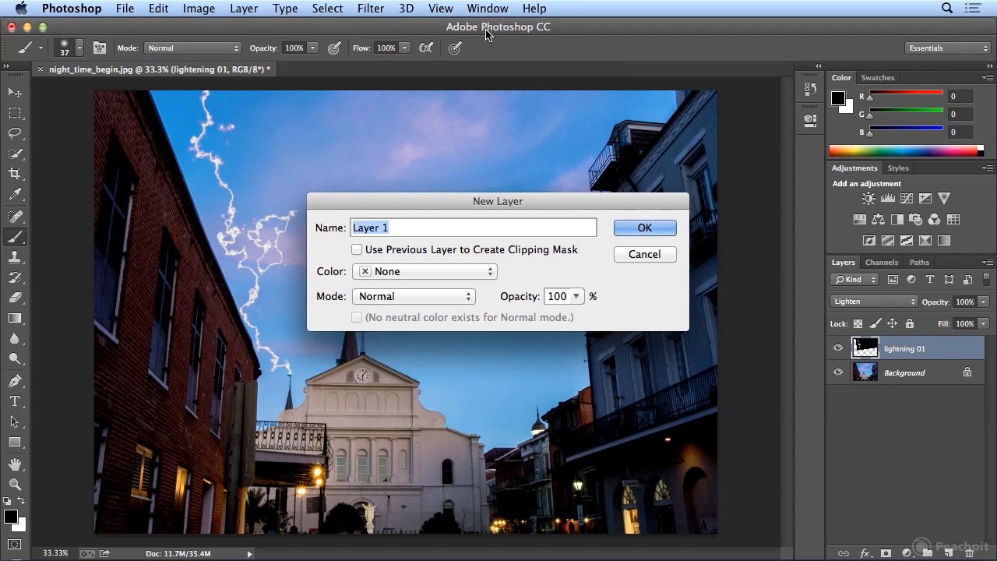
type("lightening 0")
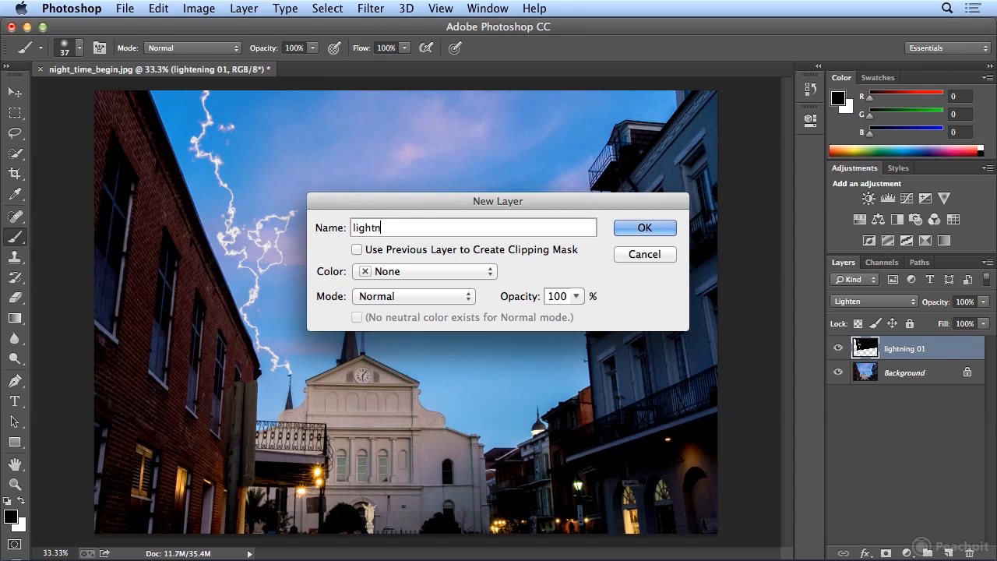
type("2")
key("Return")
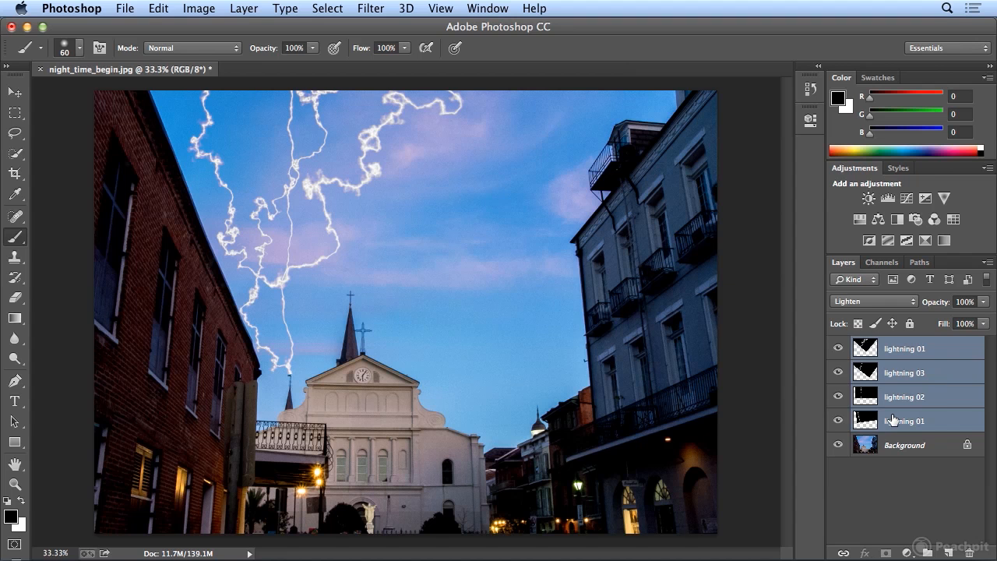
Rename the topmost lightning 01 layer as lightning 04
left_click(935, 348)
double_click(933, 348)
type("lightening 4")
key("Return")
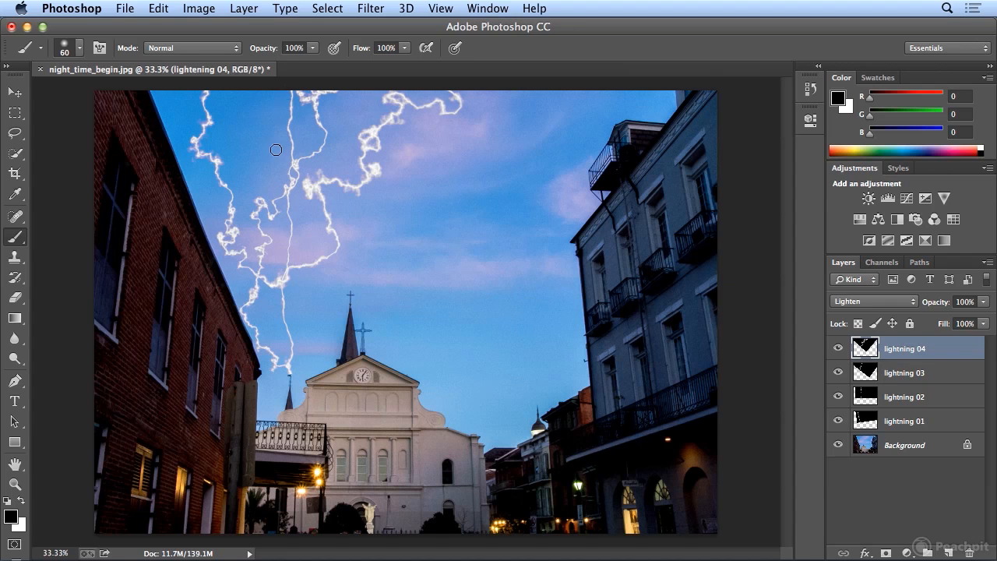
Add a Levels adjustment layer above the lightning layers with the shadow input at 59 and the midtone at 0.66
left_click(907, 553)
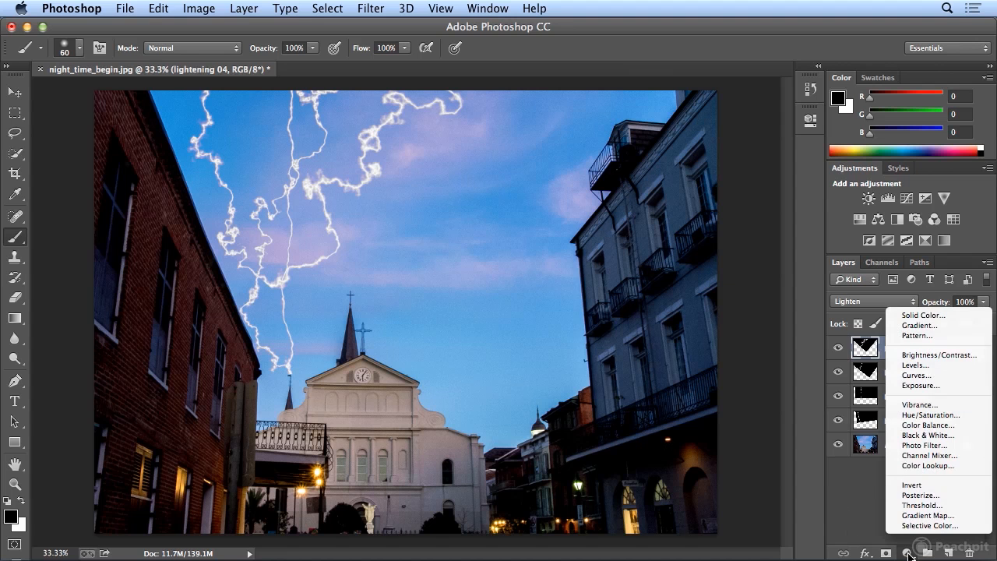
left_click(936, 365)
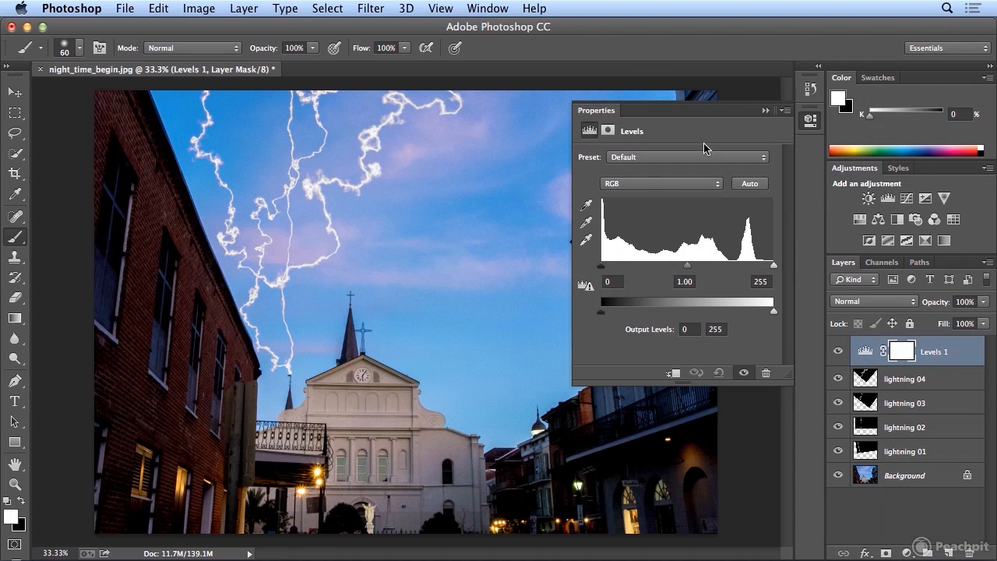
left_click_drag(605, 268, 640, 271)
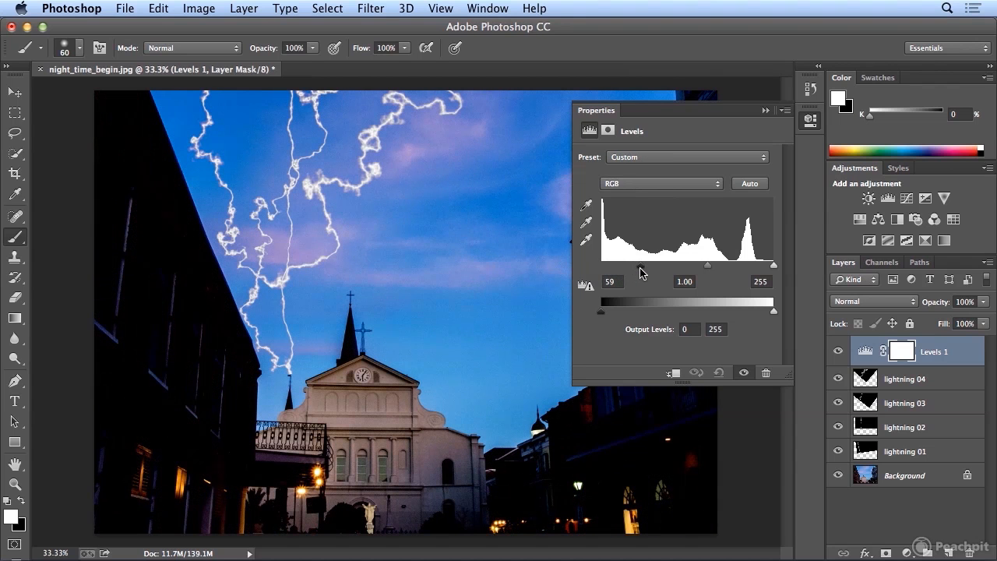
left_click_drag(708, 266, 723, 269)
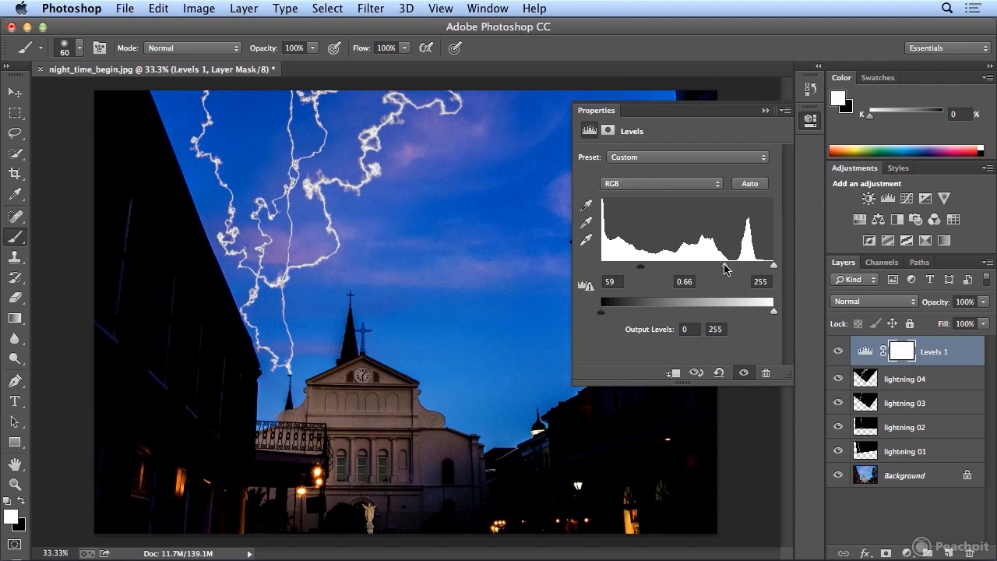
left_click(811, 122)
Toggle the visibility of the Levels 1 layer and each lightning layer in turn to examine its contribution to the image
left_click(838, 355)
left_click(838, 355)
left_click(838, 379)
left_click(838, 378)
left_click(838, 403)
left_click(838, 403)
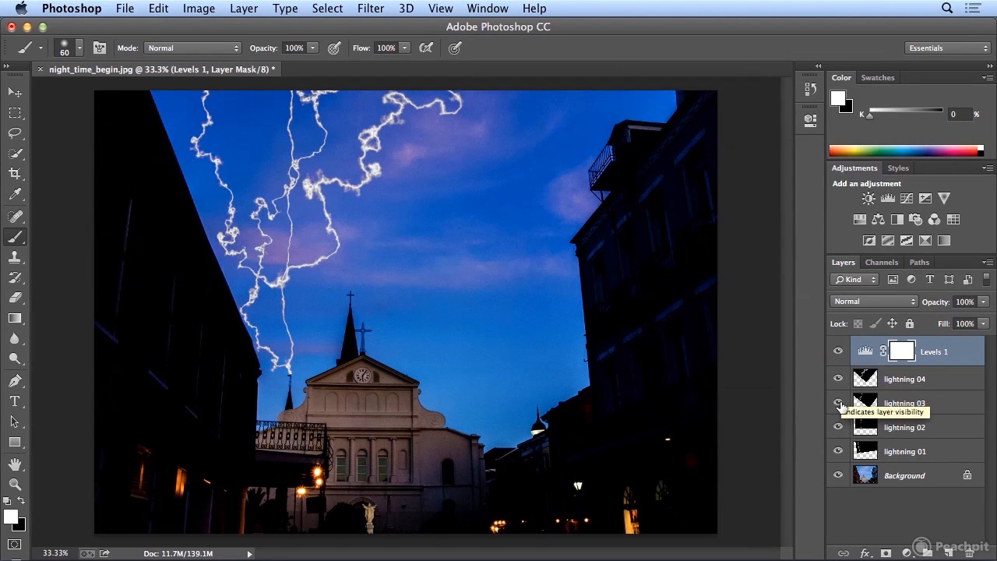
left_click(838, 427)
left_click(838, 427)
left_click(838, 451)
left_click(838, 451)
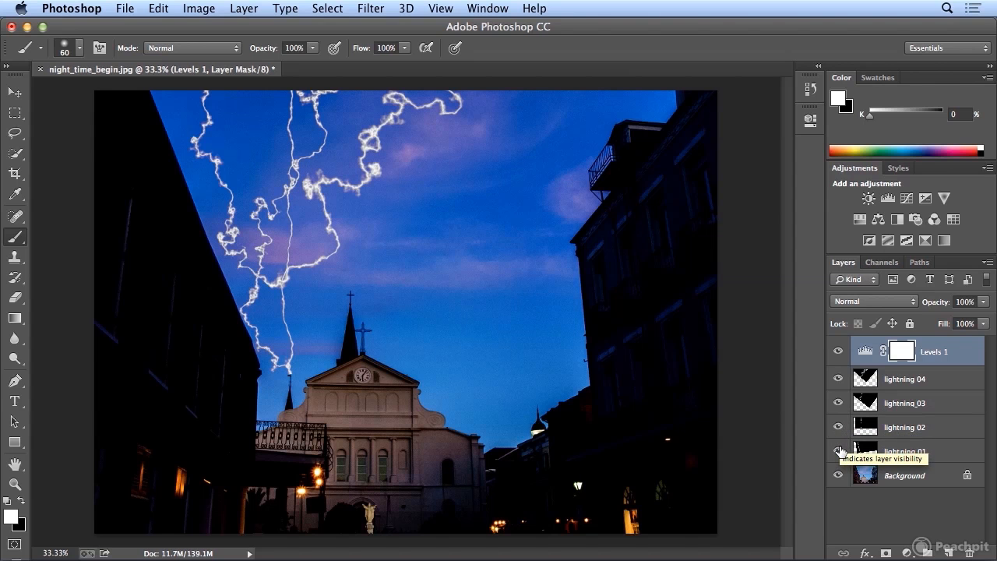